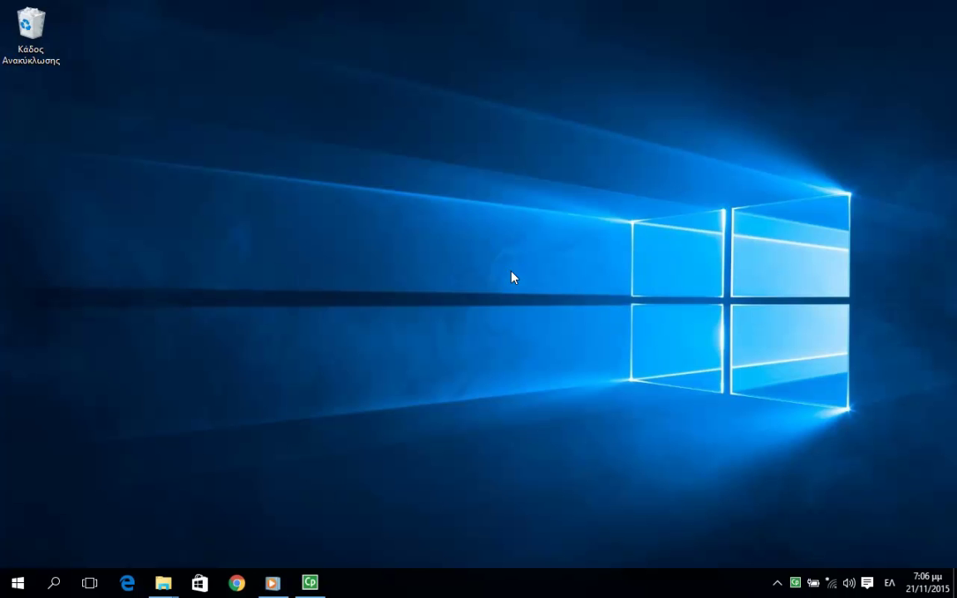
left_click(19, 586)
left_click(18, 587)
left_click(20, 64)
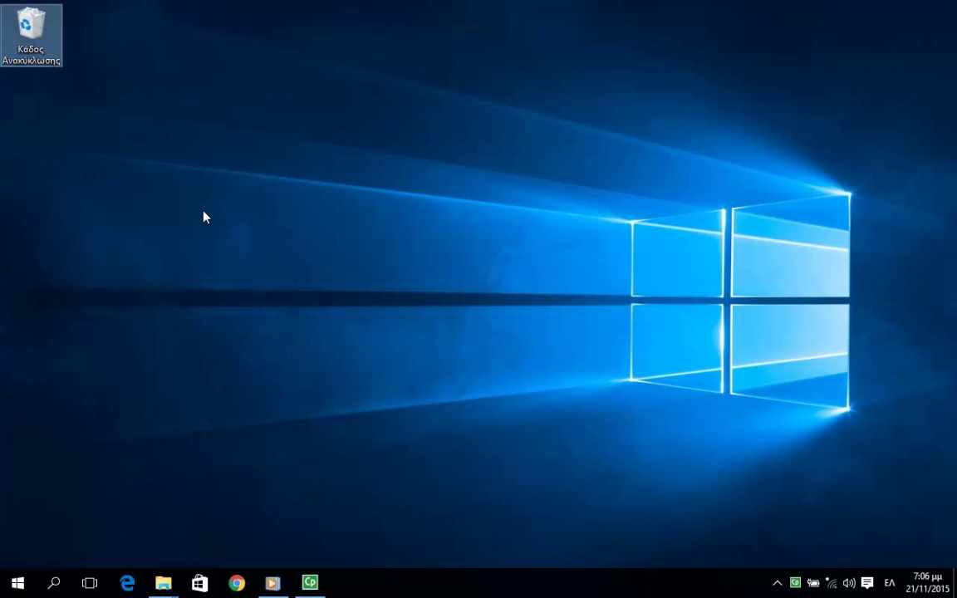
- Inspect the Recycle Bin's contents, the actions offered for the deleted program file, and those for the bin itself
double_click(53, 48)
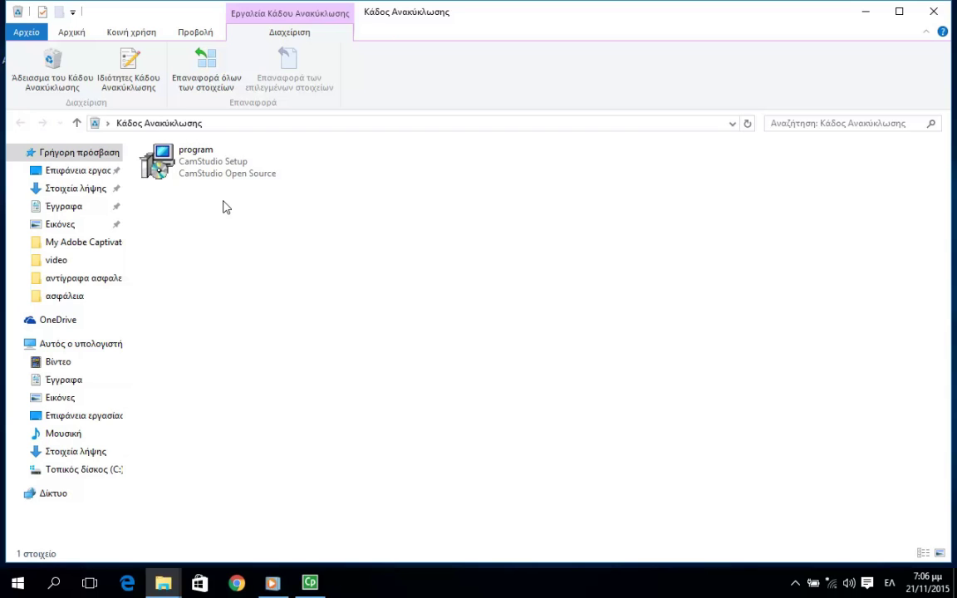
right_click(196, 173)
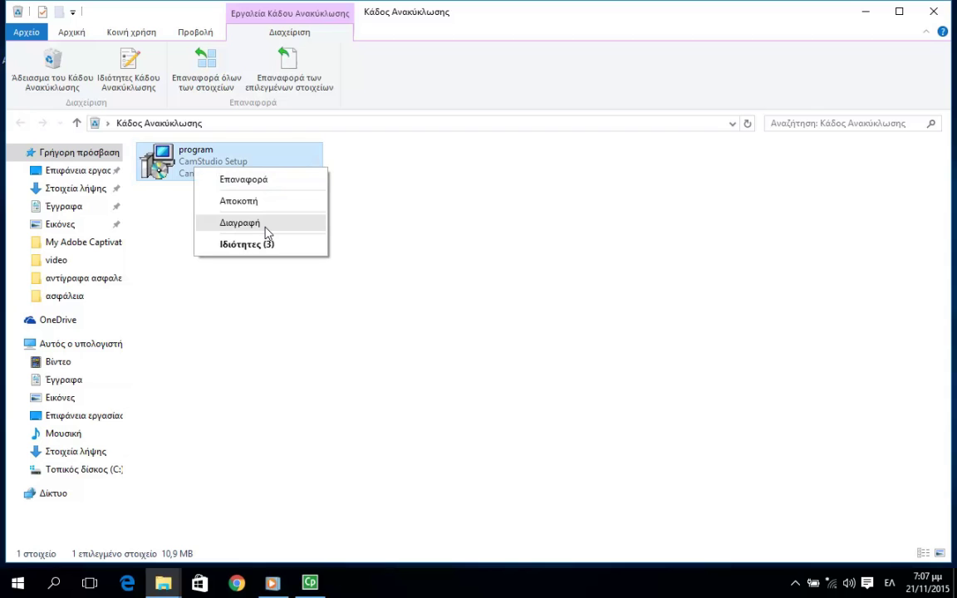
left_click(504, 246)
left_click(866, 12)
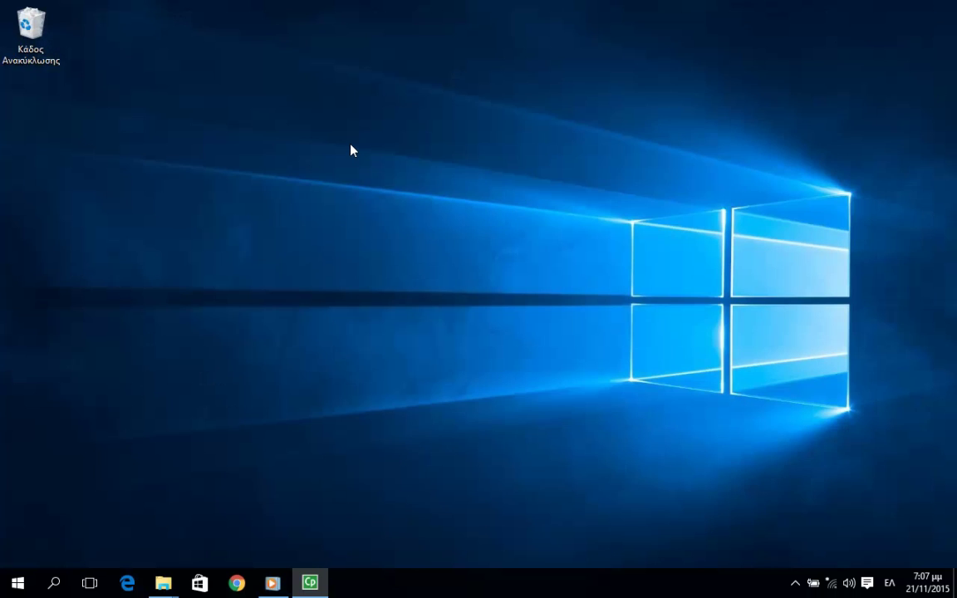
right_click(54, 46)
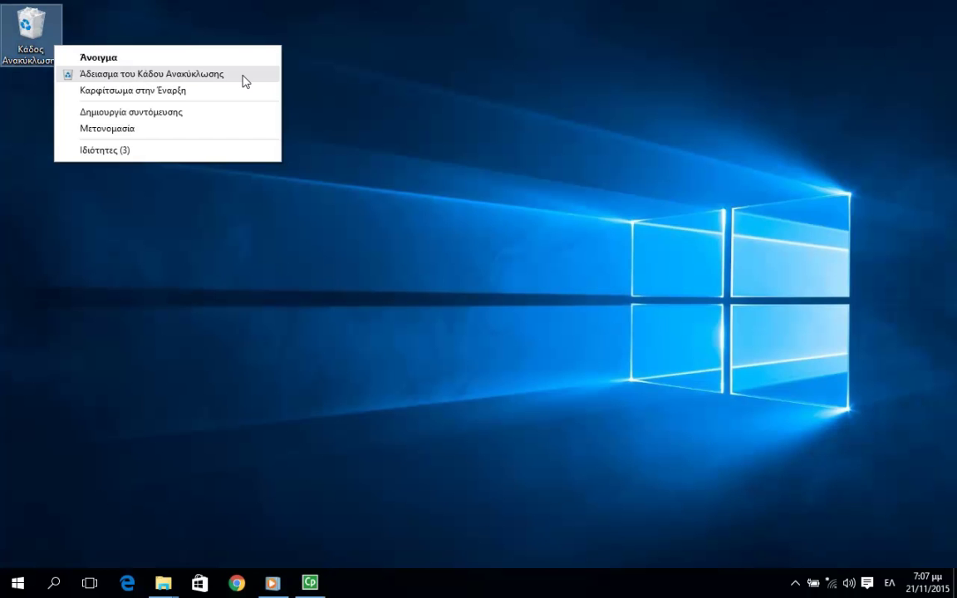
left_click(343, 76)
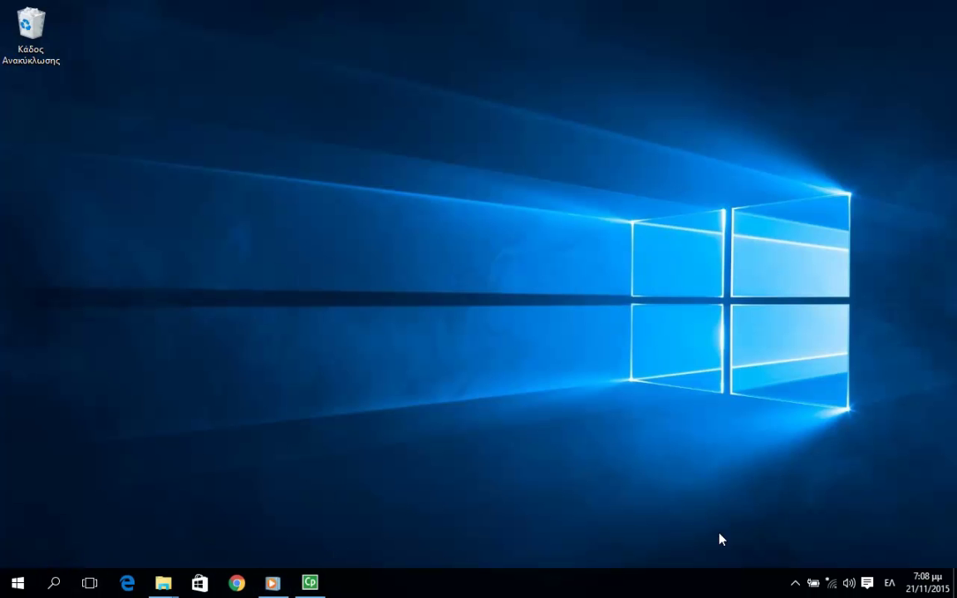
- Reveal and hide the hidden notification area icons, and inspect the battery, notifications and language indicators
left_click(795, 583)
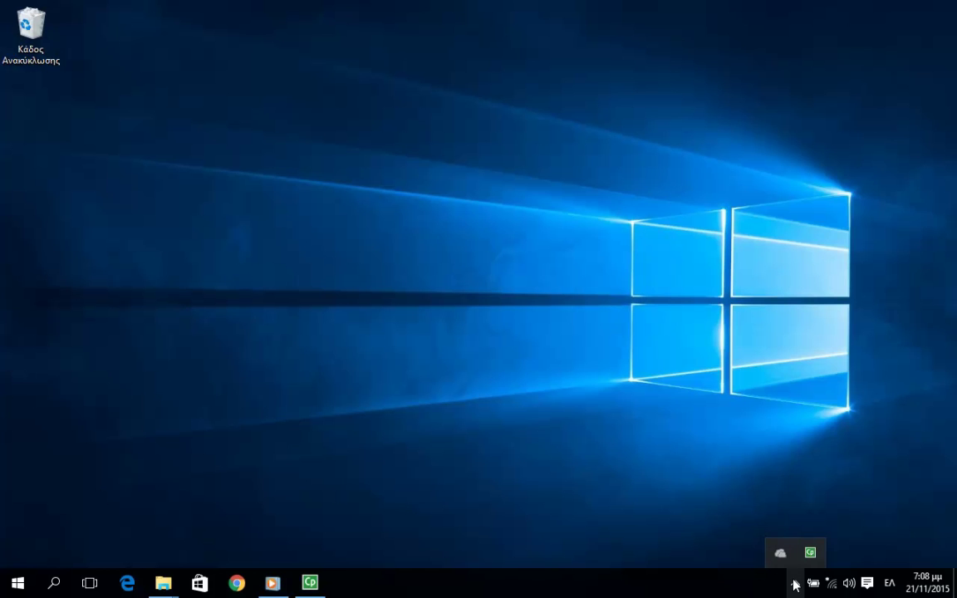
left_click(795, 583)
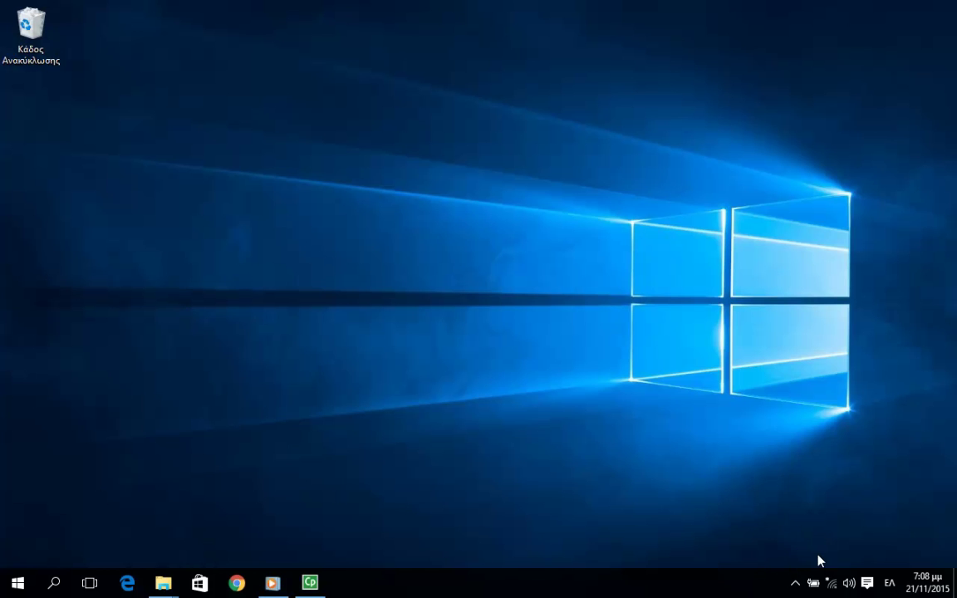
mouse_move(817, 588)
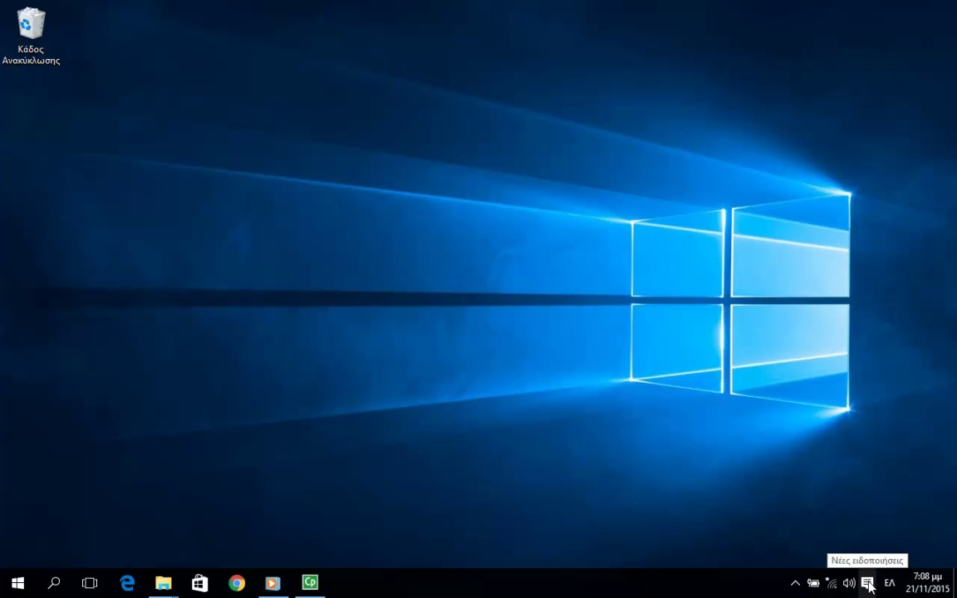
mouse_move(891, 586)
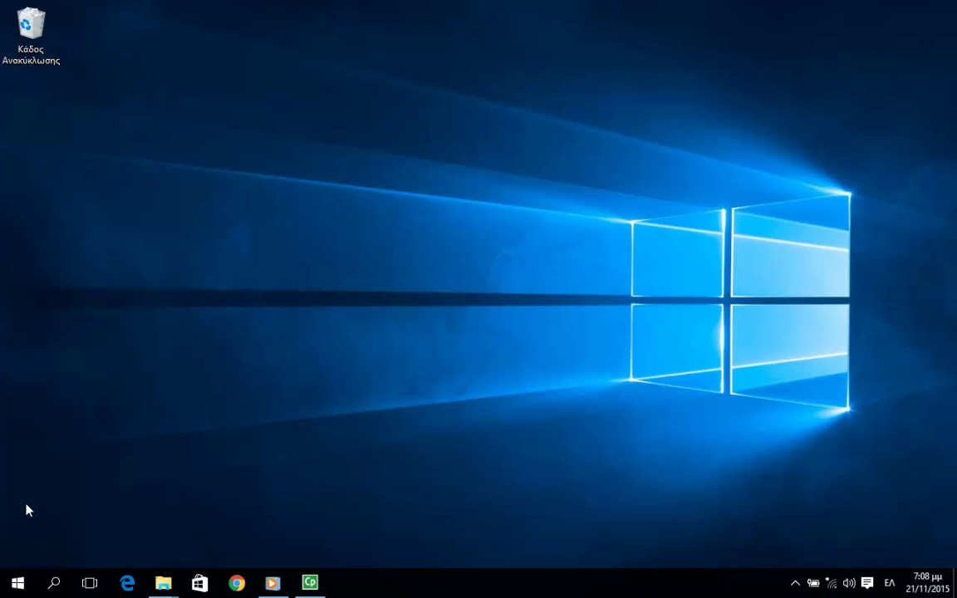
- View the account options in the Start menu, including lock, sign out and the other user accounts
left_click(18, 586)
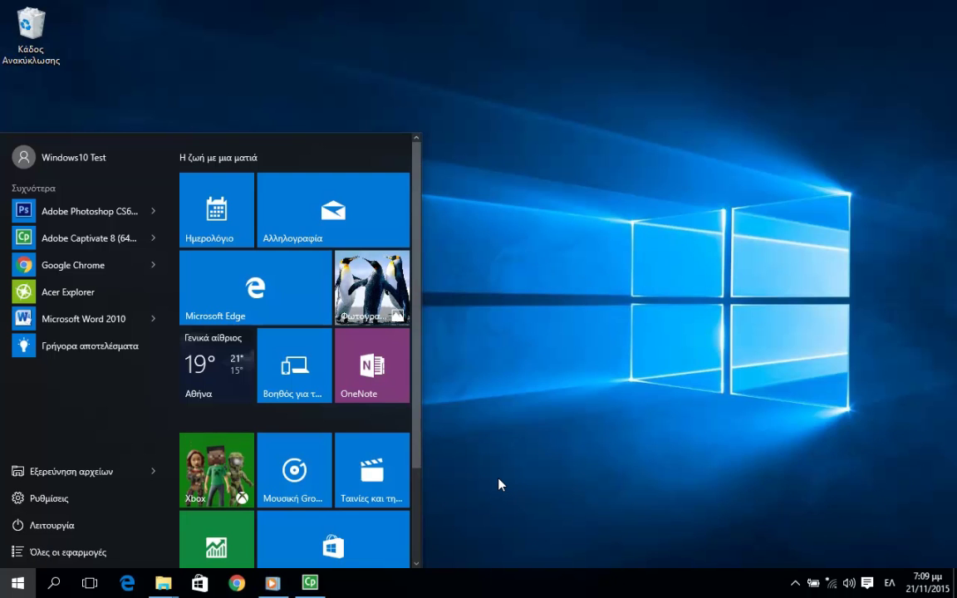
left_click(55, 158)
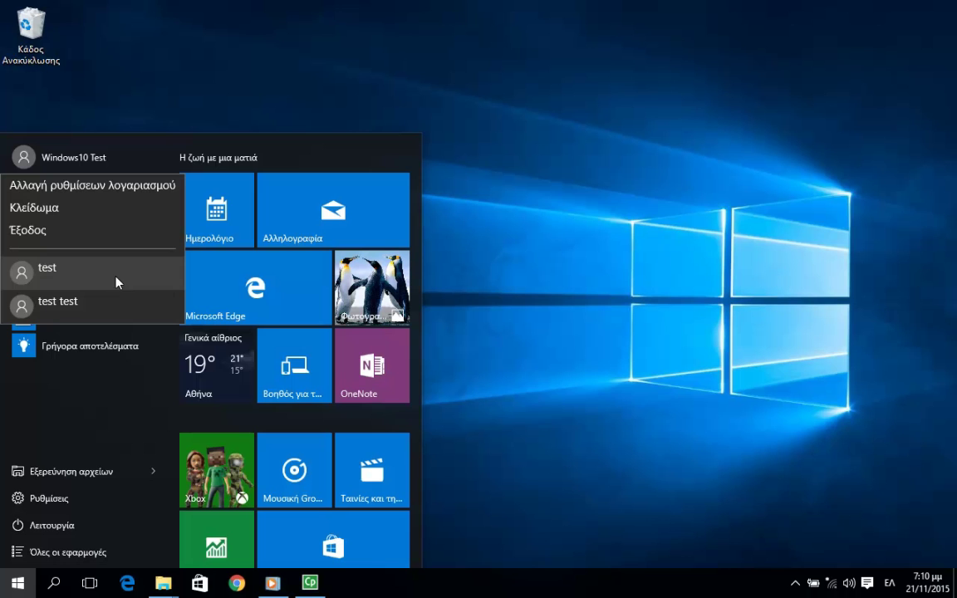
left_click(83, 156)
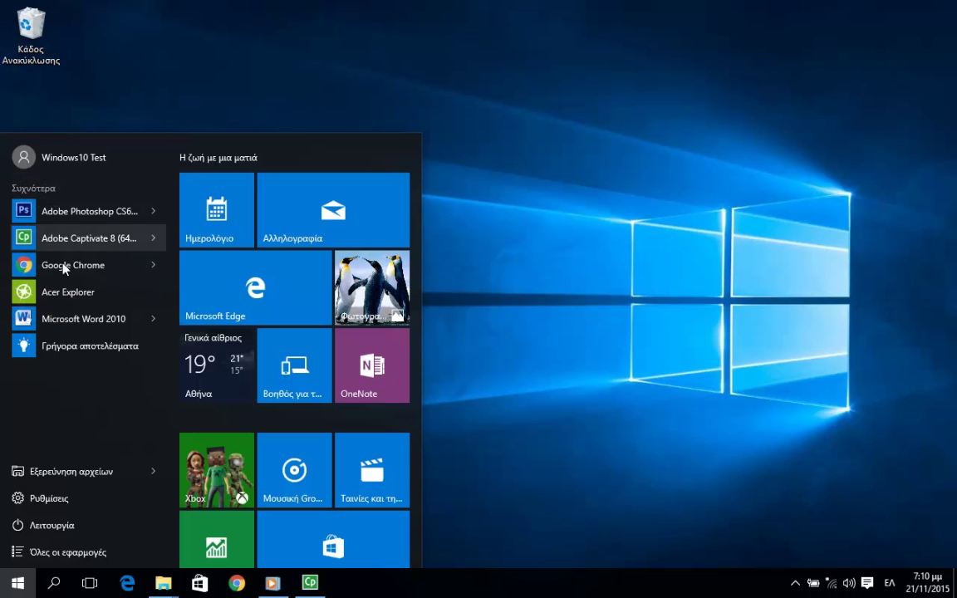
- View File Explorer's Quick access and the Windows Settings categories from the Start menu, closing each window
left_click(54, 475)
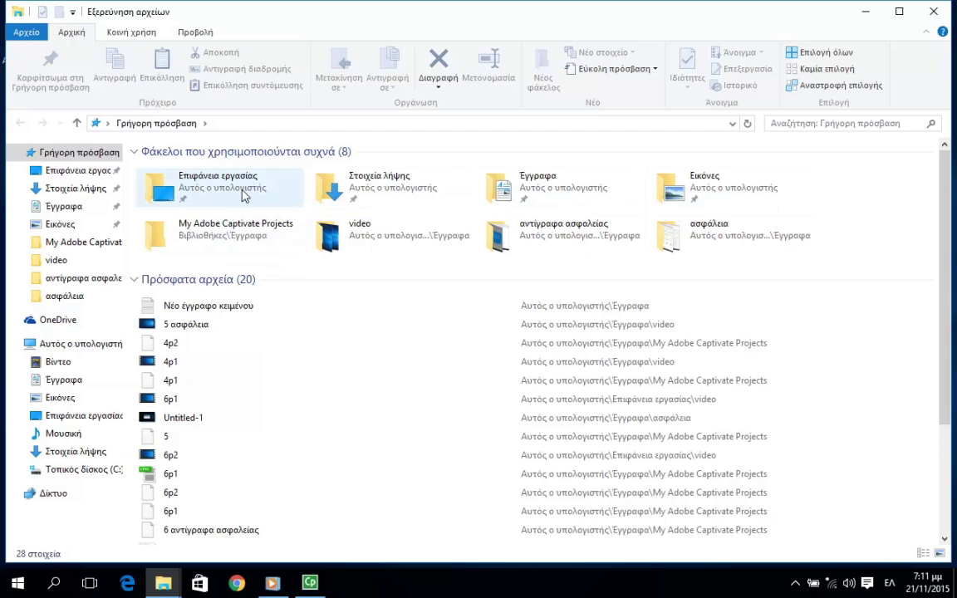
left_click(933, 13)
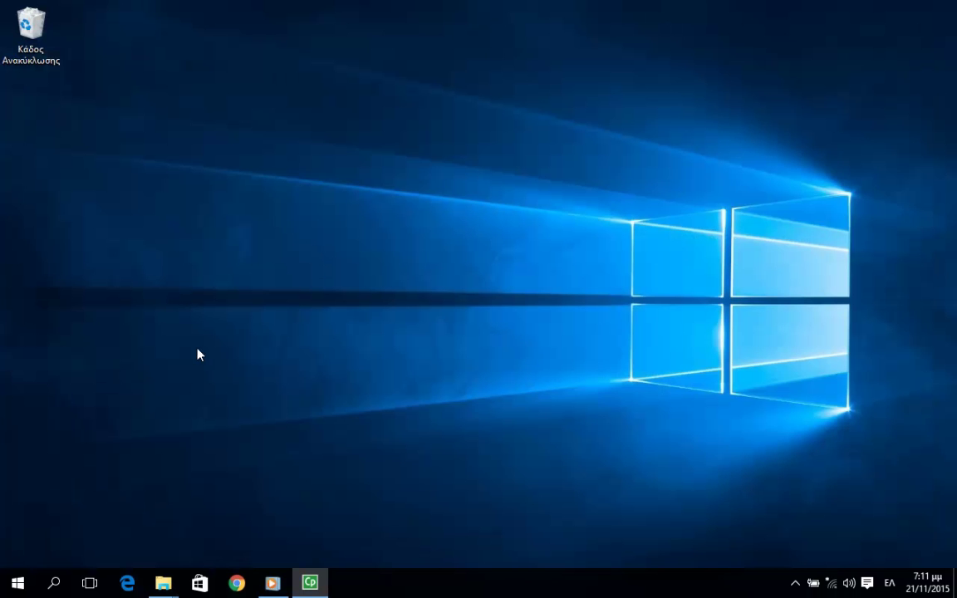
left_click(18, 583)
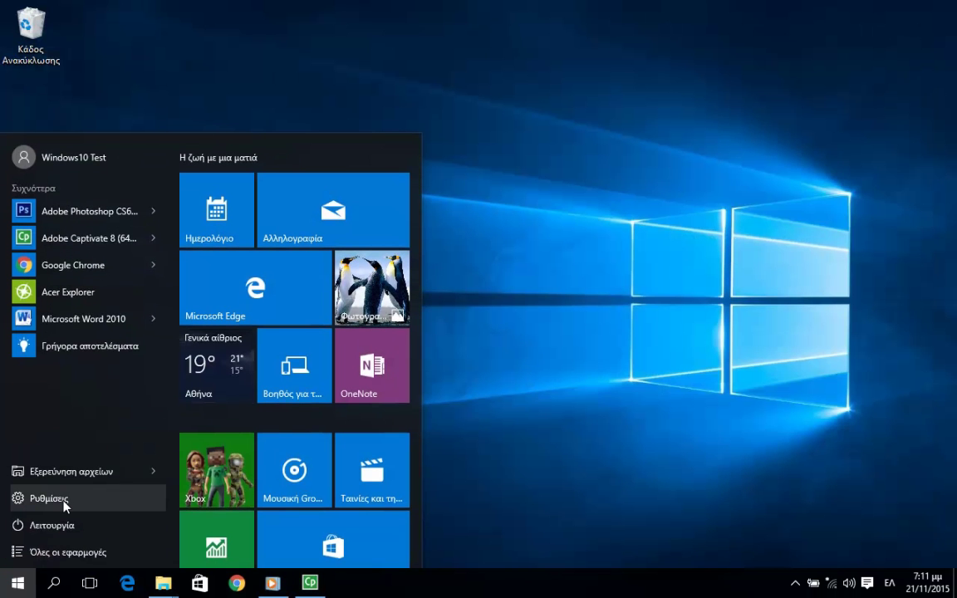
left_click(64, 500)
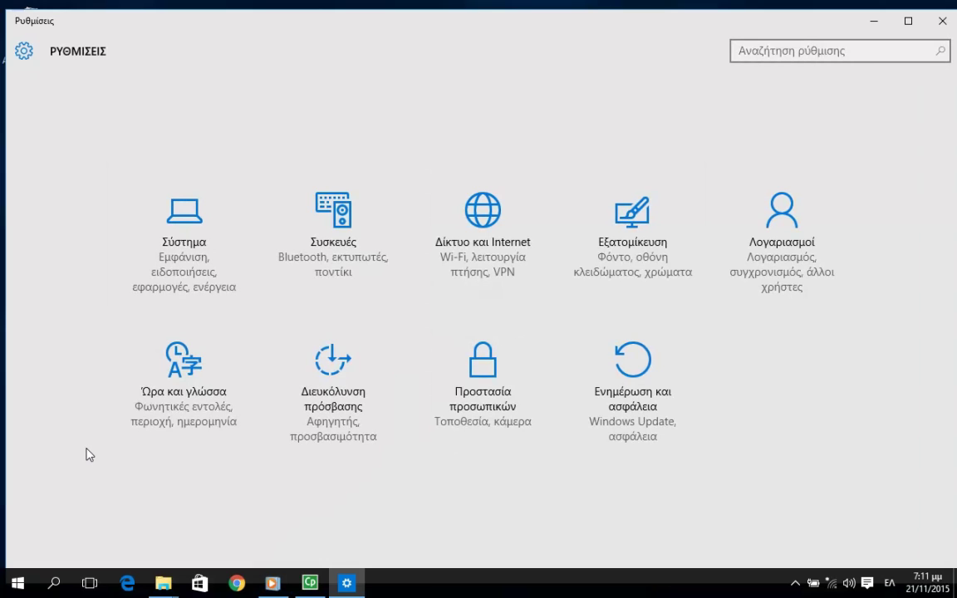
left_click(950, 25)
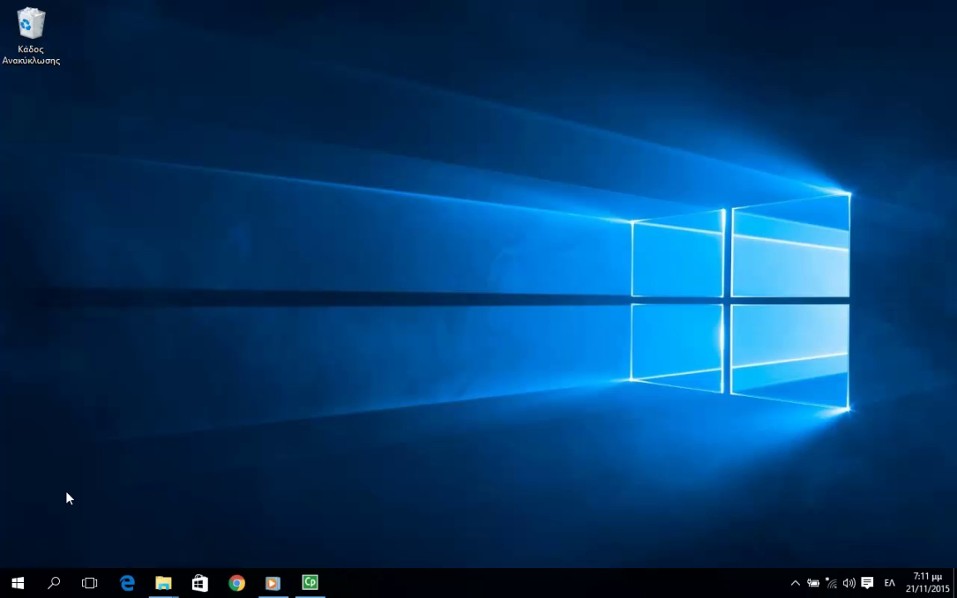
- View the shut down and restart options in the Start menu and dismiss them without choosing one
left_click(25, 584)
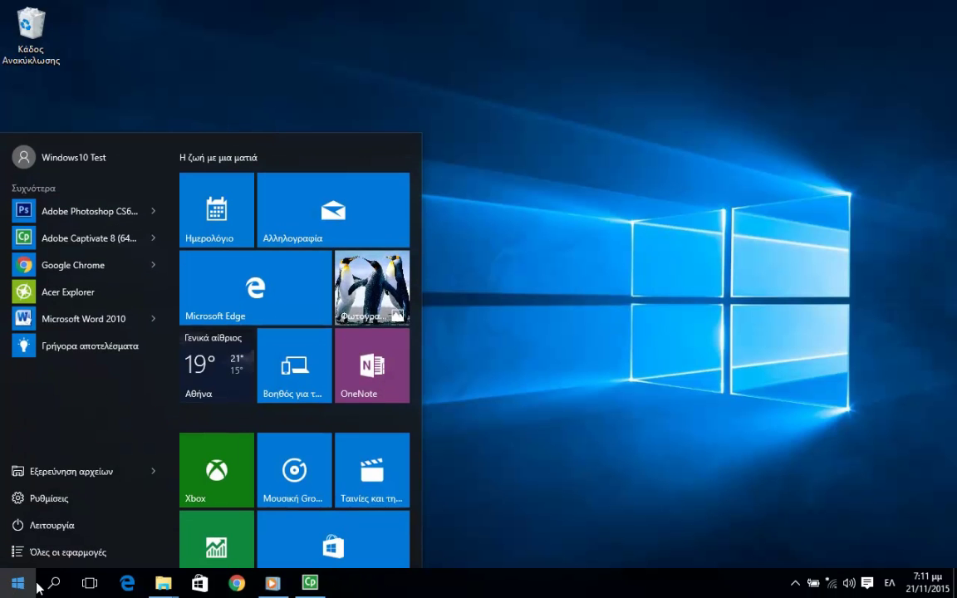
left_click(57, 534)
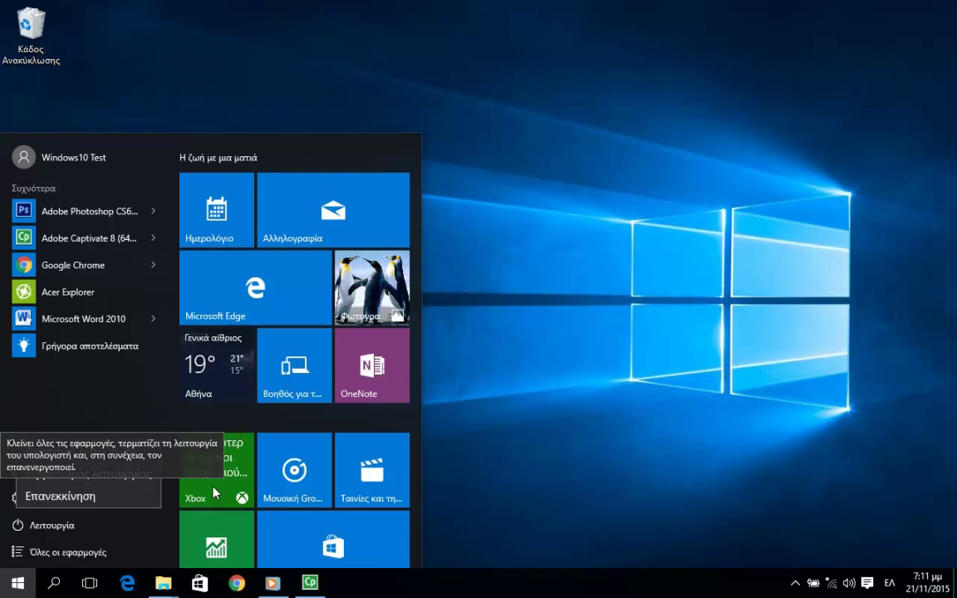
left_click(538, 490)
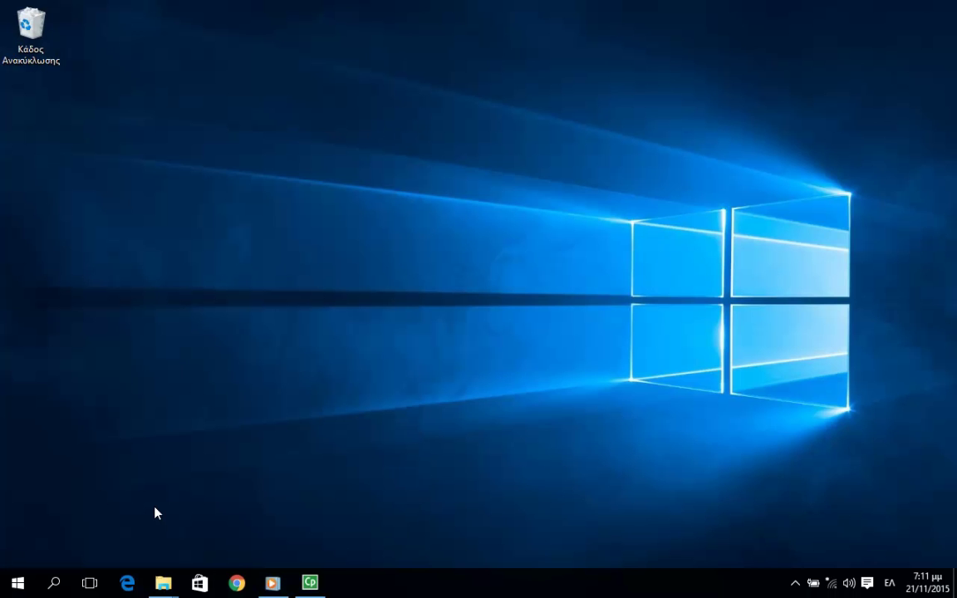
- Browse the alphabetical list of all installed apps in the Start menu and close it
left_click(18, 584)
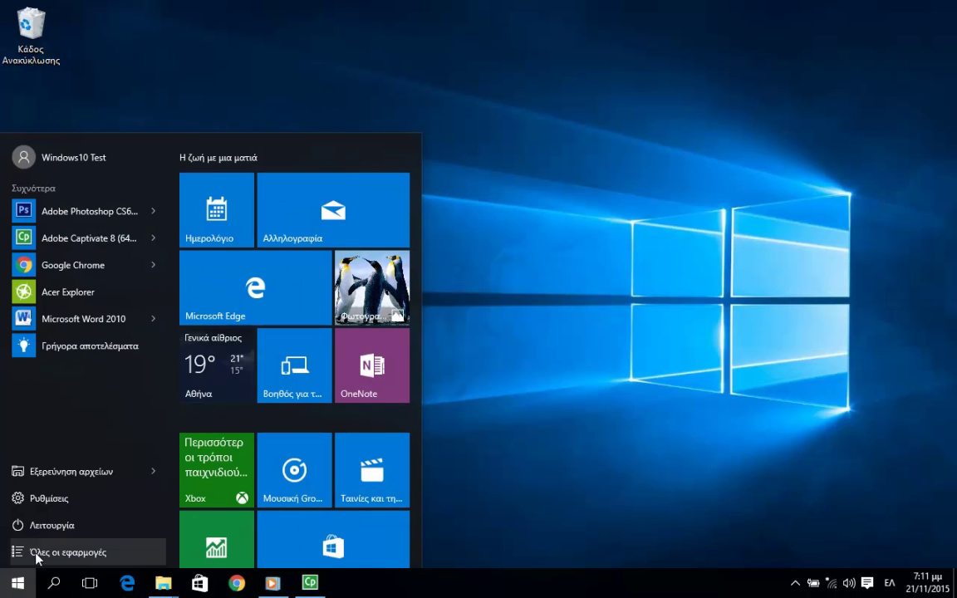
left_click(88, 554)
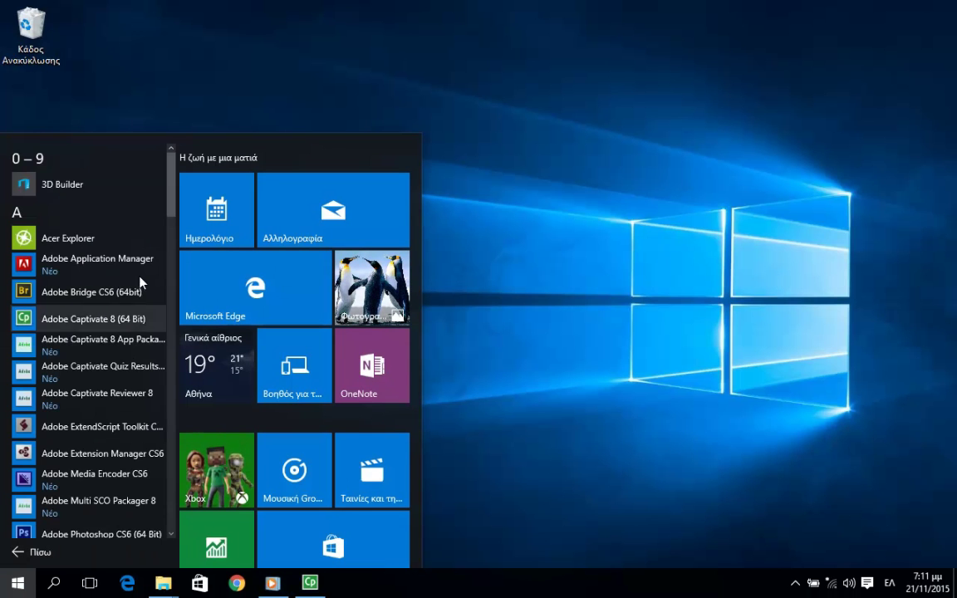
left_click_drag(172, 215, 185, 138)
left_click(225, 114)
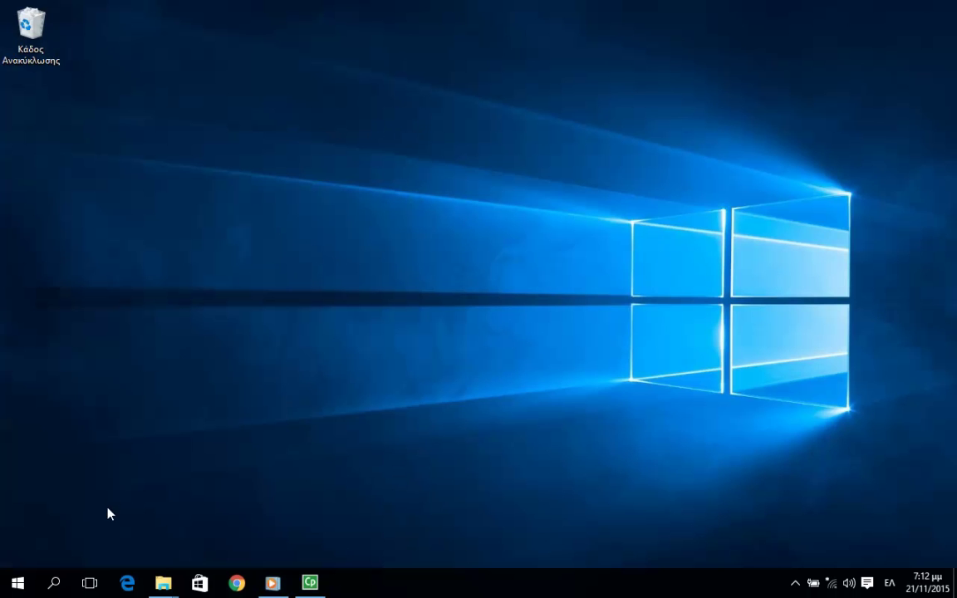
- Search Windows for "εγ" and dismiss the results
left_click(55, 586)
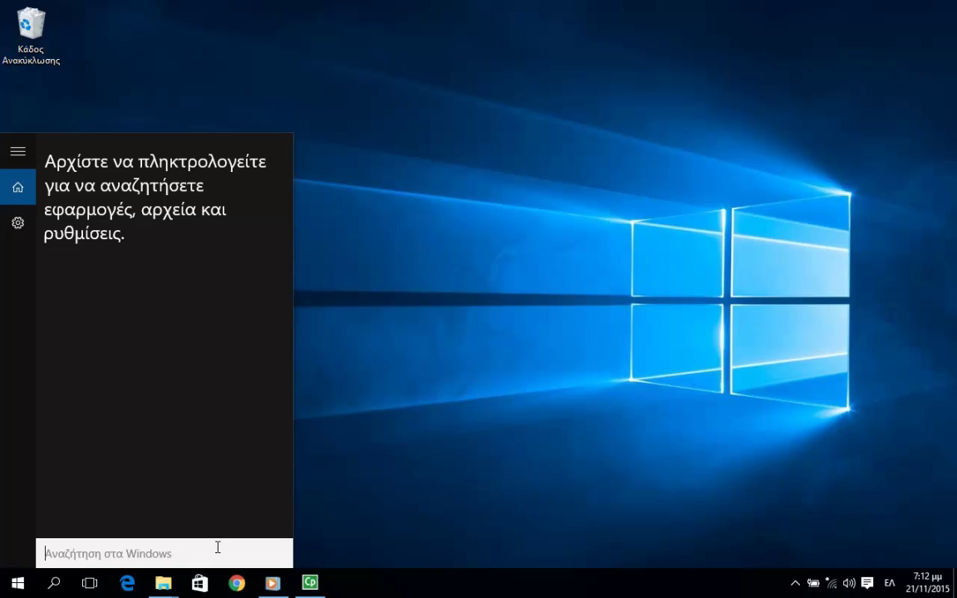
type("εγ")
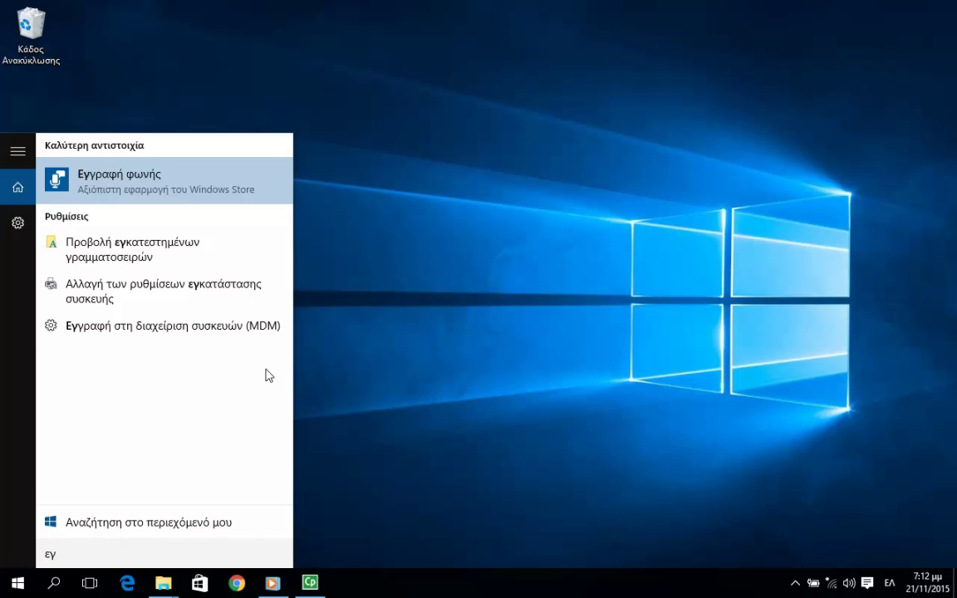
left_click(341, 376)
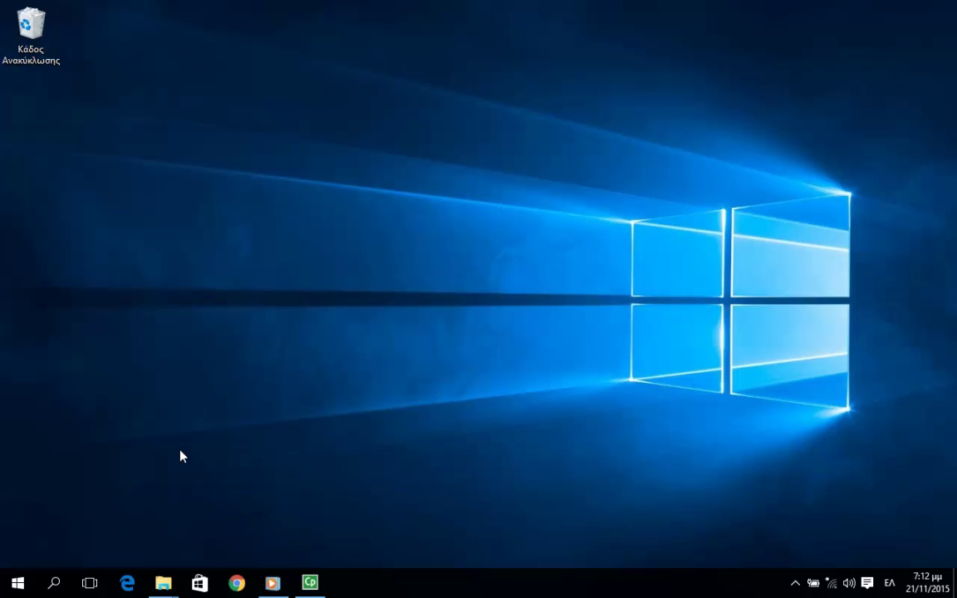
- Open the Control Panel (Πίνακας Ελέγχου), view its categories and close the window
right_click(17, 583)
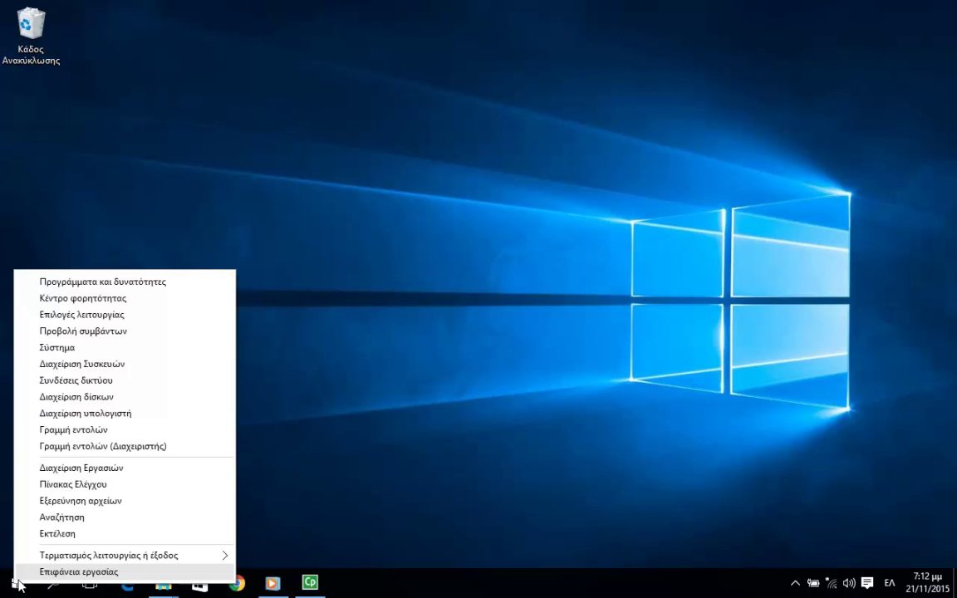
left_click(73, 485)
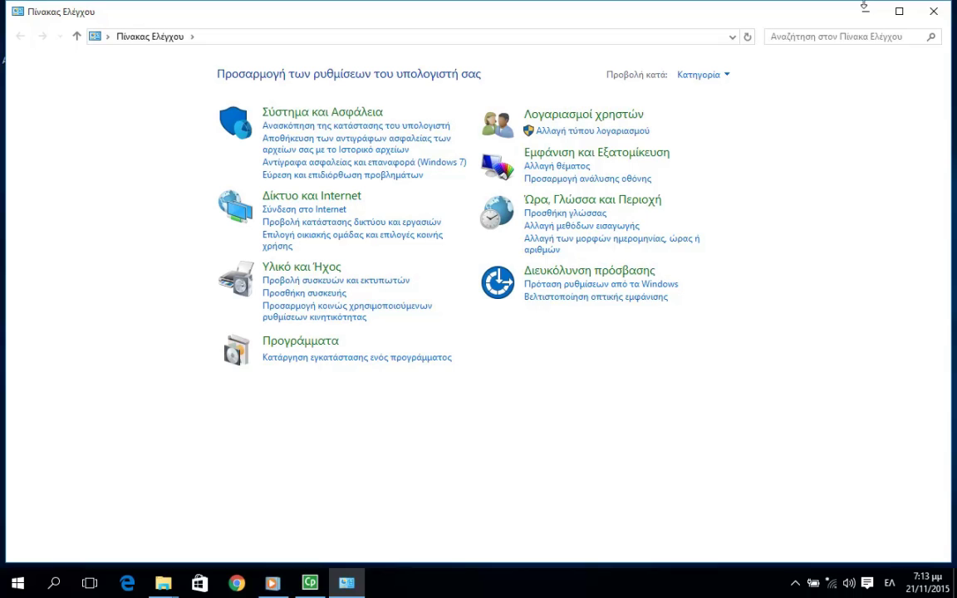
left_click(855, 33)
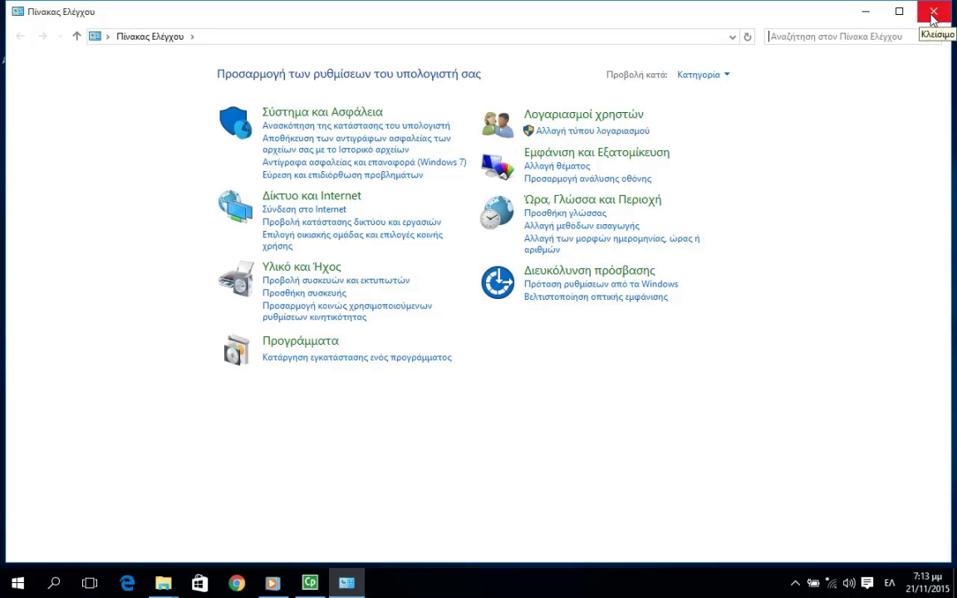
left_click(932, 18)
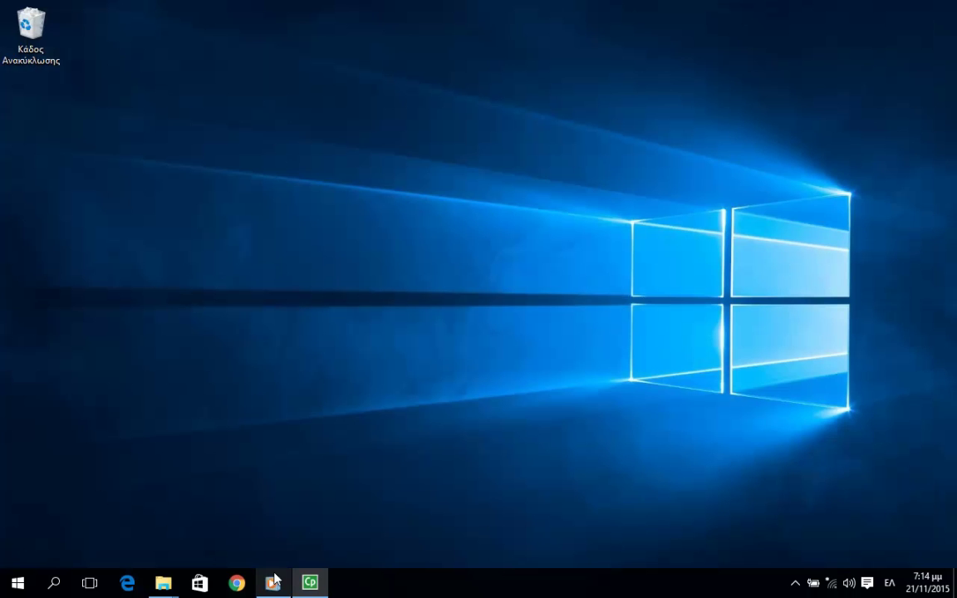
- Preview the running Windows Media Player window from the taskbar and close the program
mouse_move(275, 585)
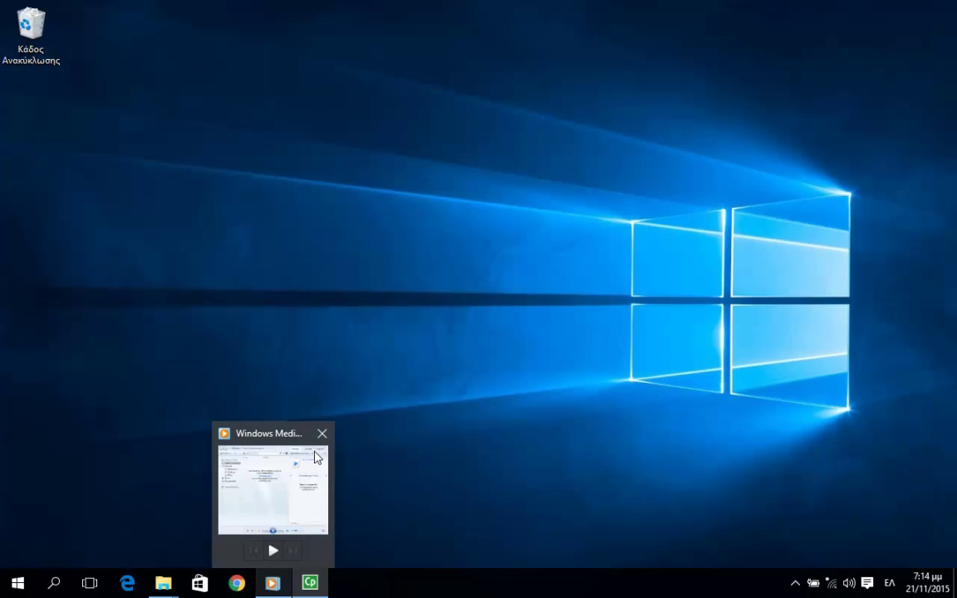
mouse_move(321, 437)
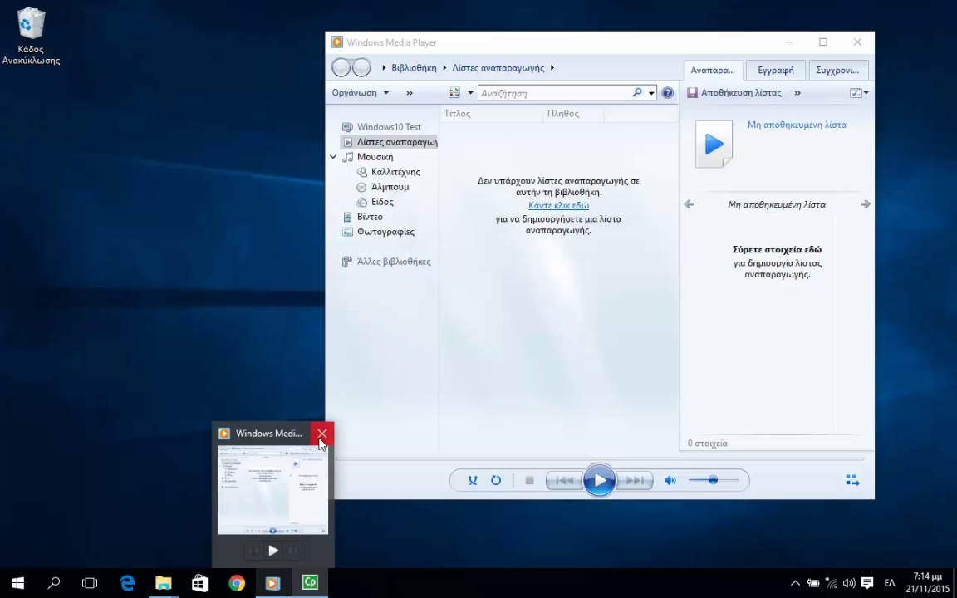
left_click(321, 438)
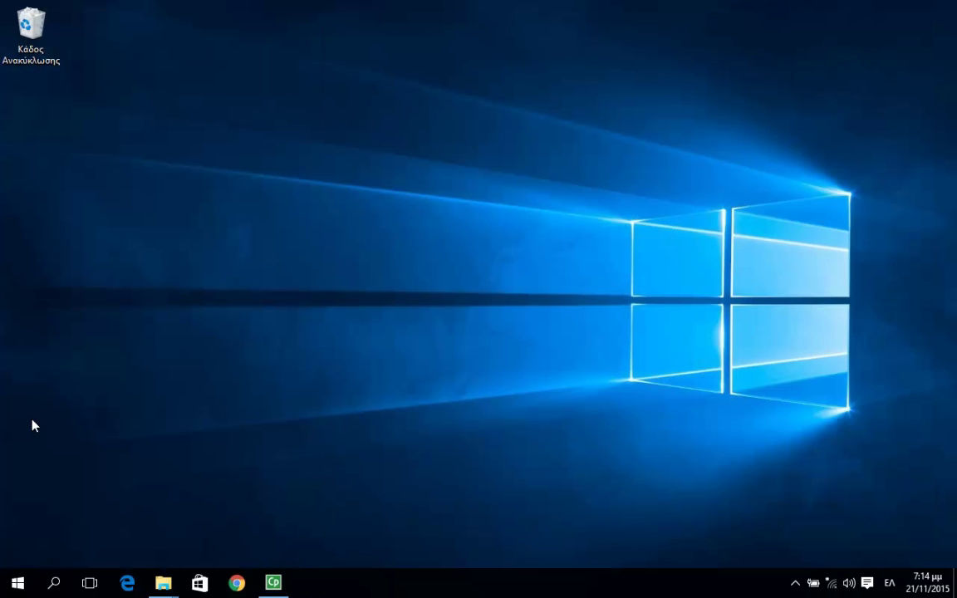
- Launch Windows Media Player from the list of all installed apps
left_click(17, 583)
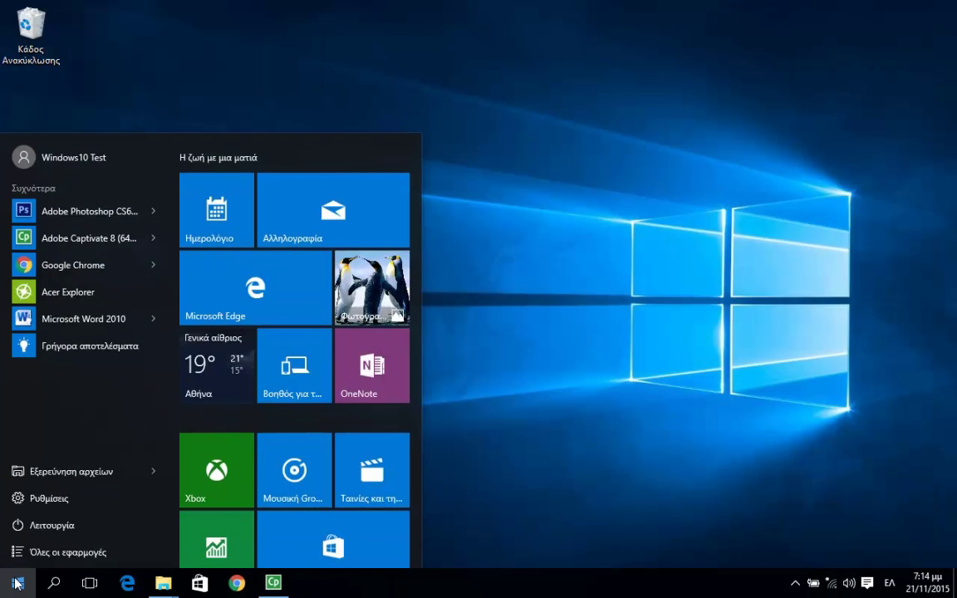
left_click(83, 553)
scroll(77, 309, "down", 5)
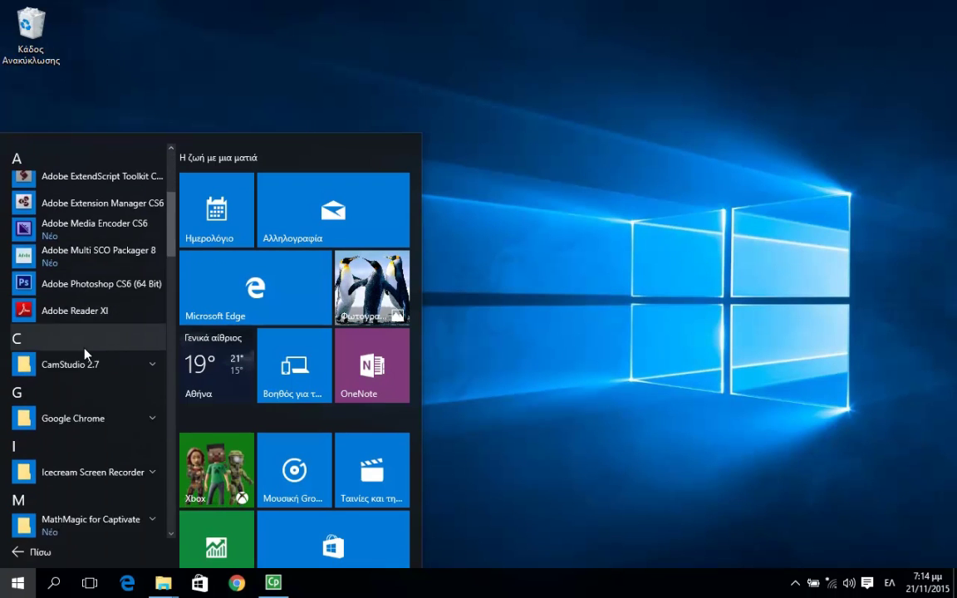
scroll(81, 383, "down", 6)
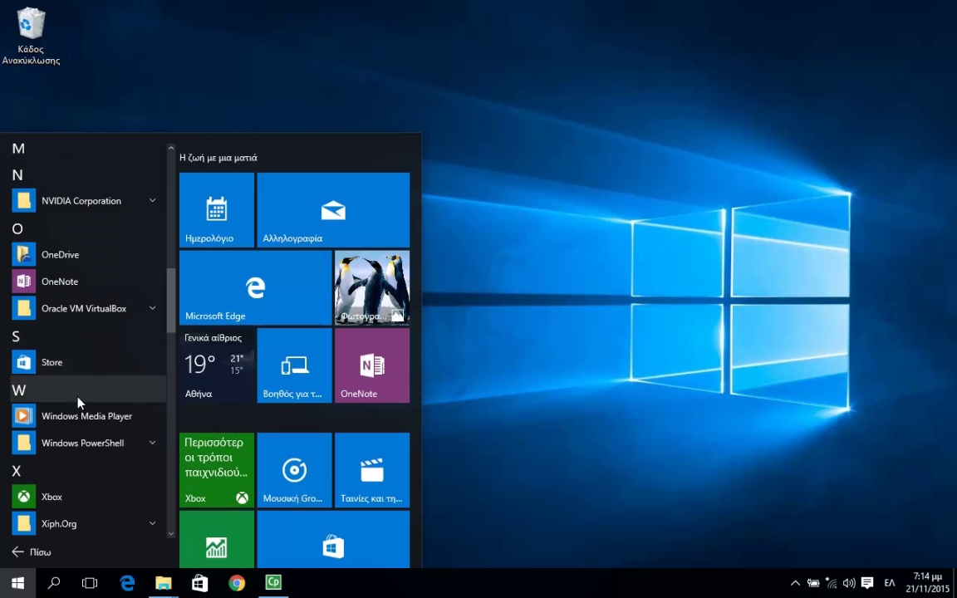
left_click(77, 418)
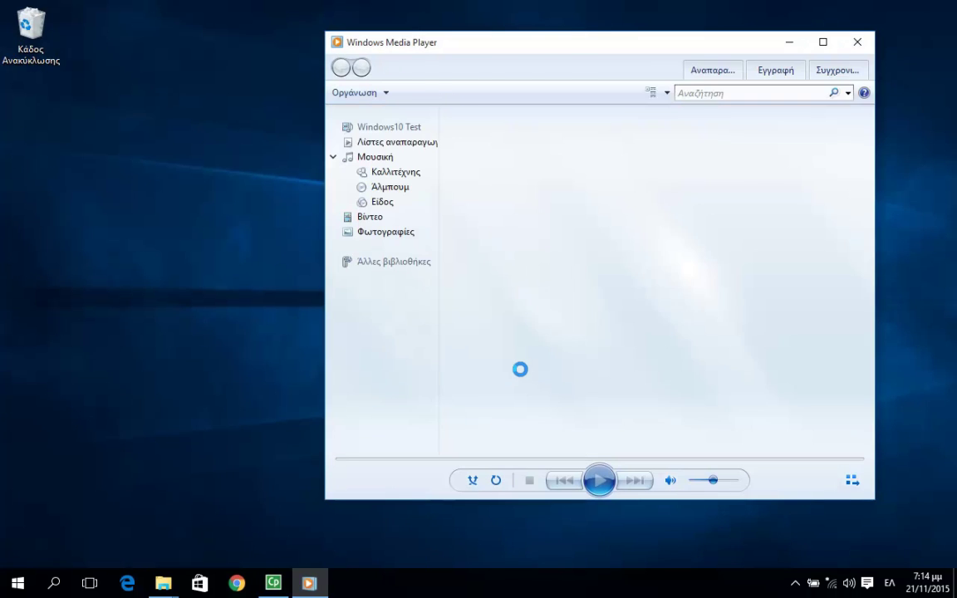
- Minimize the Windows Media Player window, restore it, and close it through its taskbar options
left_click(789, 48)
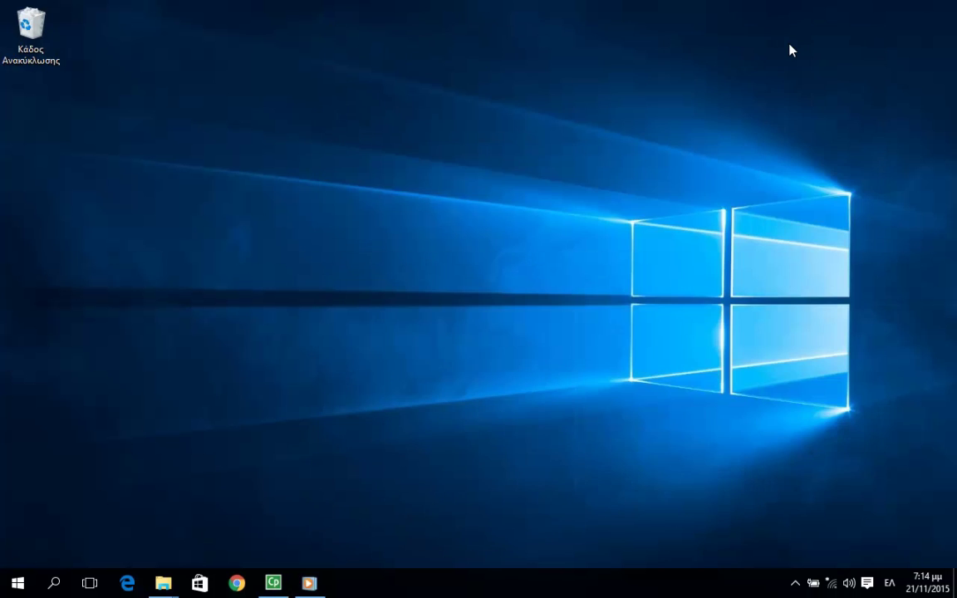
left_click(306, 584)
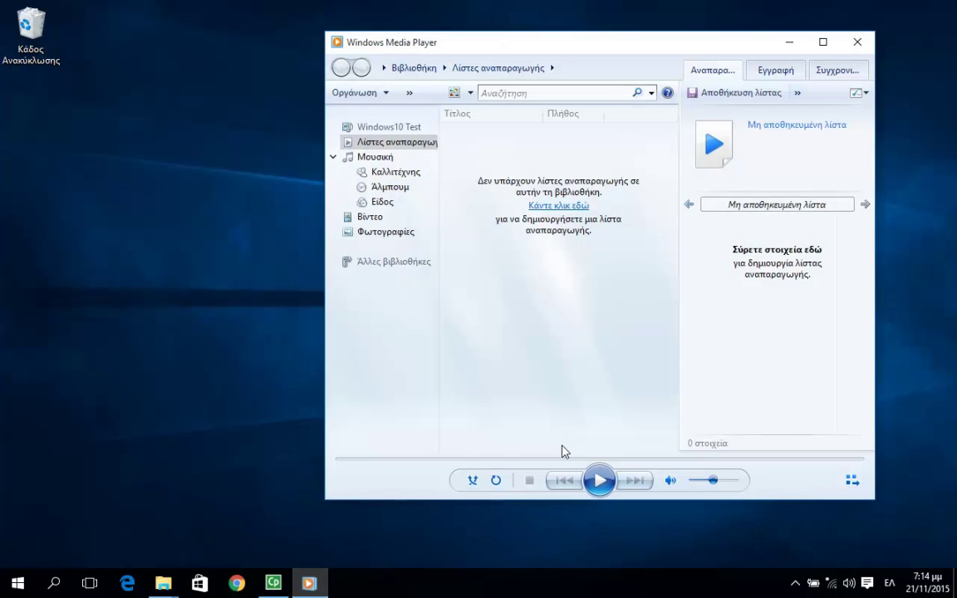
right_click(309, 583)
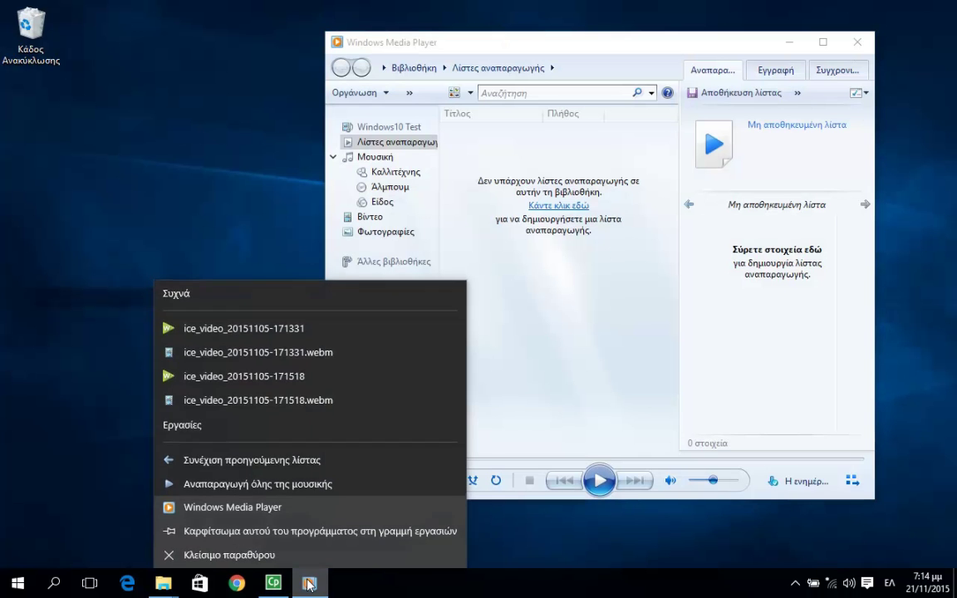
left_click(264, 553)
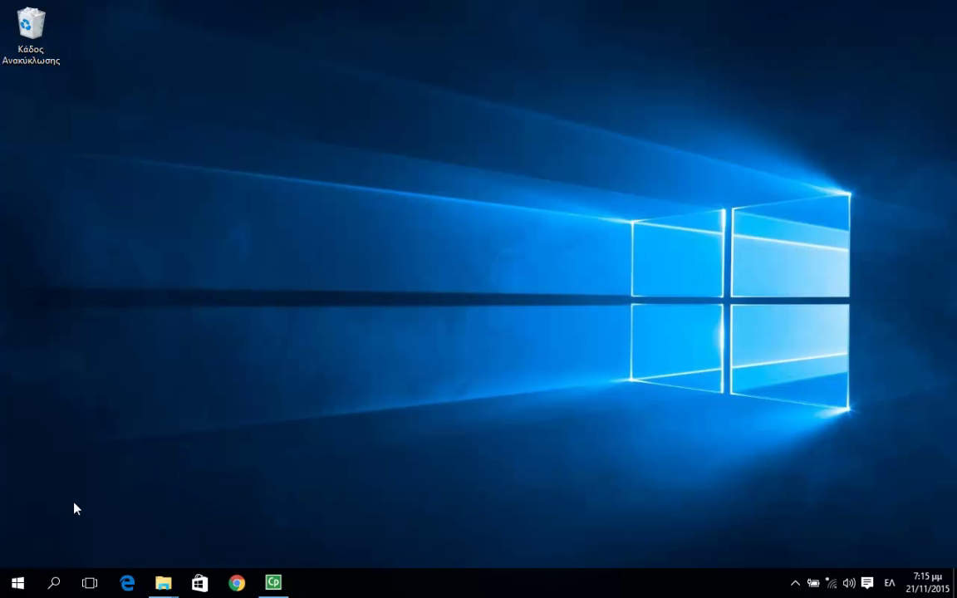
- Pin Windows Media Player to the taskbar from the list of all apps, and unpin it again
left_click(13, 585)
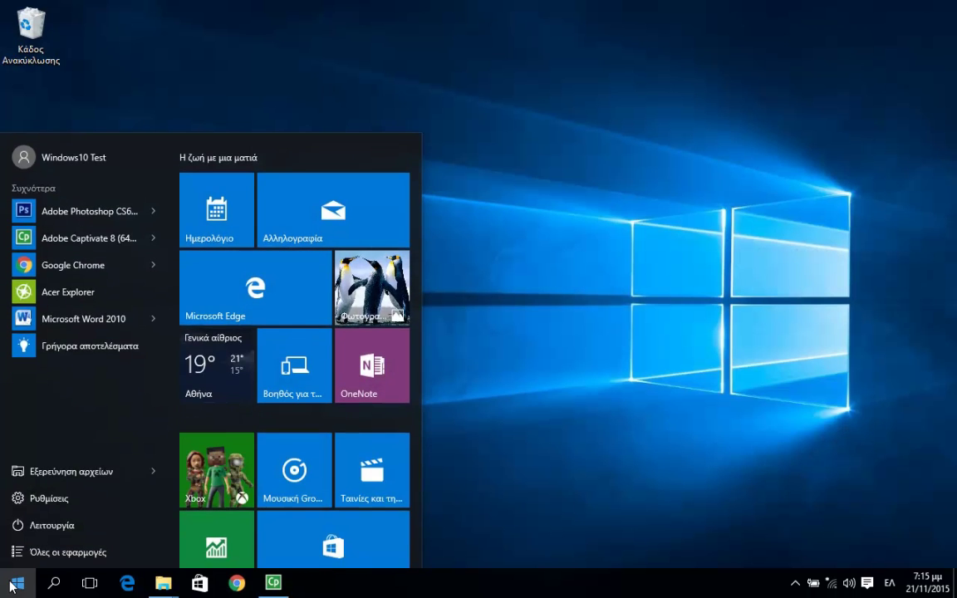
left_click(75, 551)
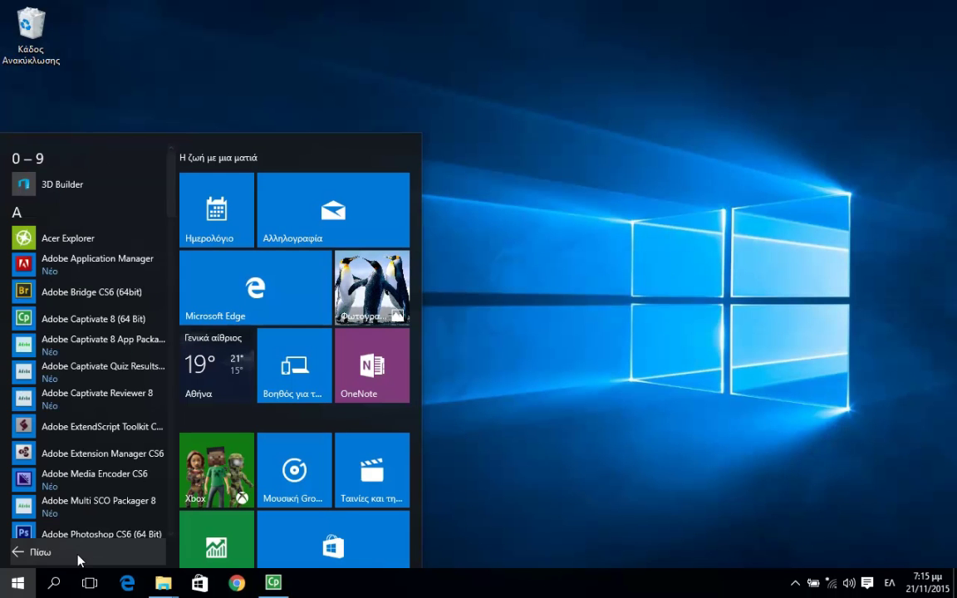
scroll(95, 399, "down", 2)
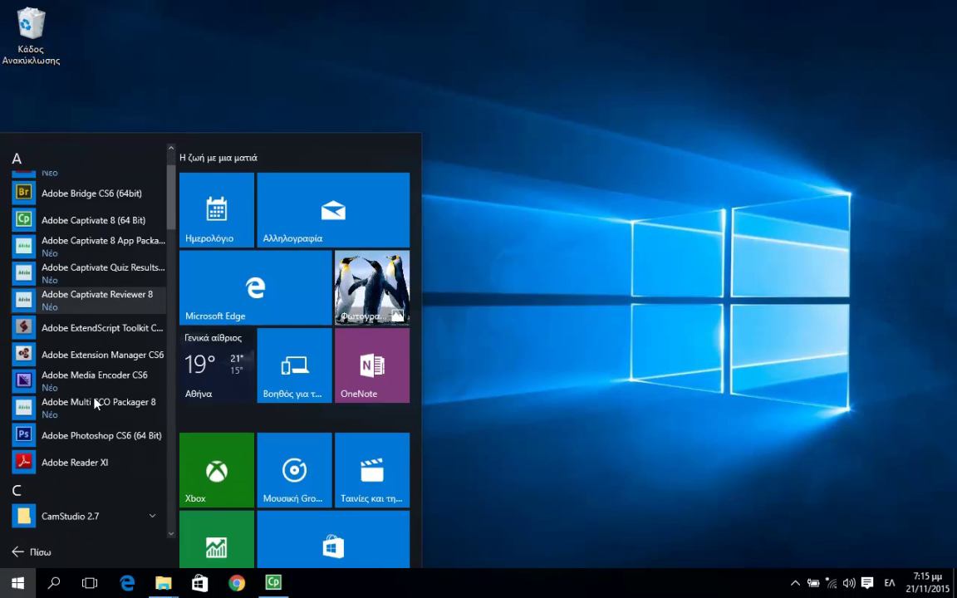
scroll(94, 401, "down", 10)
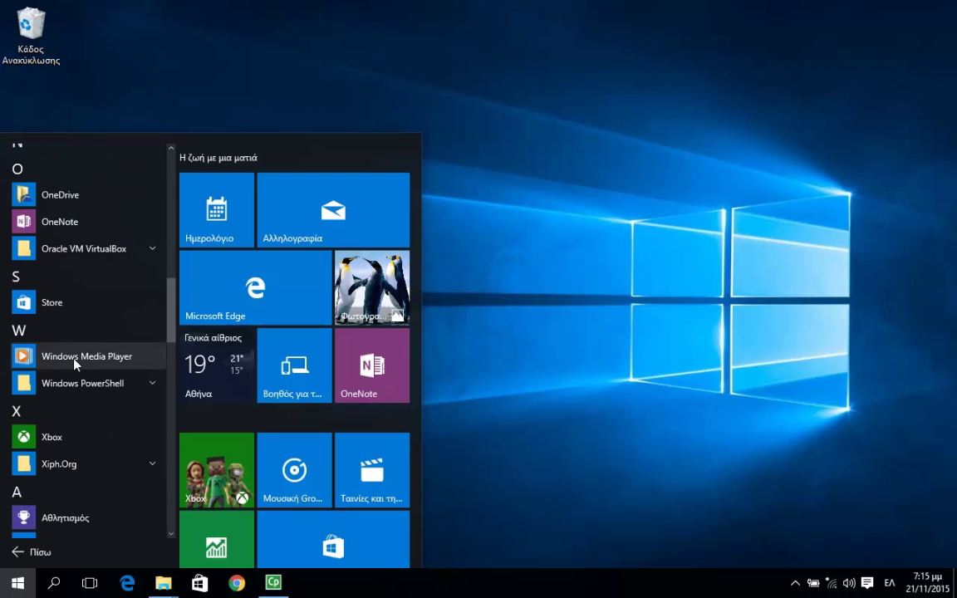
right_click(75, 361)
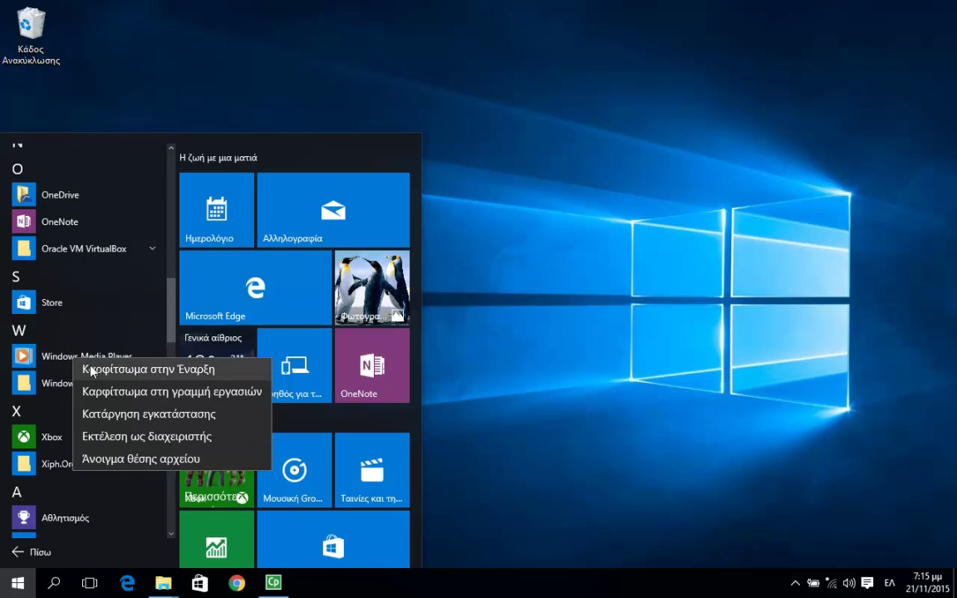
left_click(169, 391)
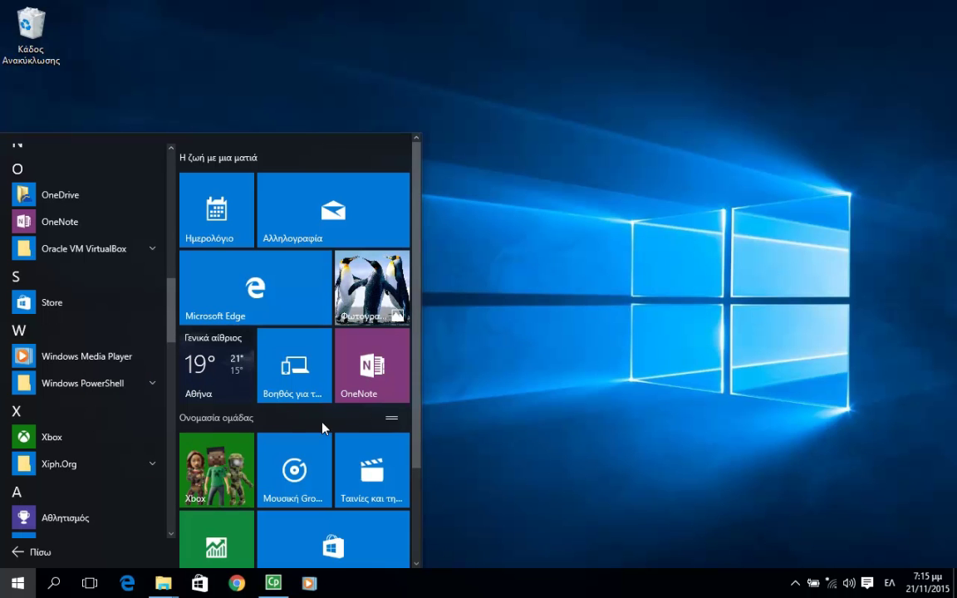
left_click(488, 449)
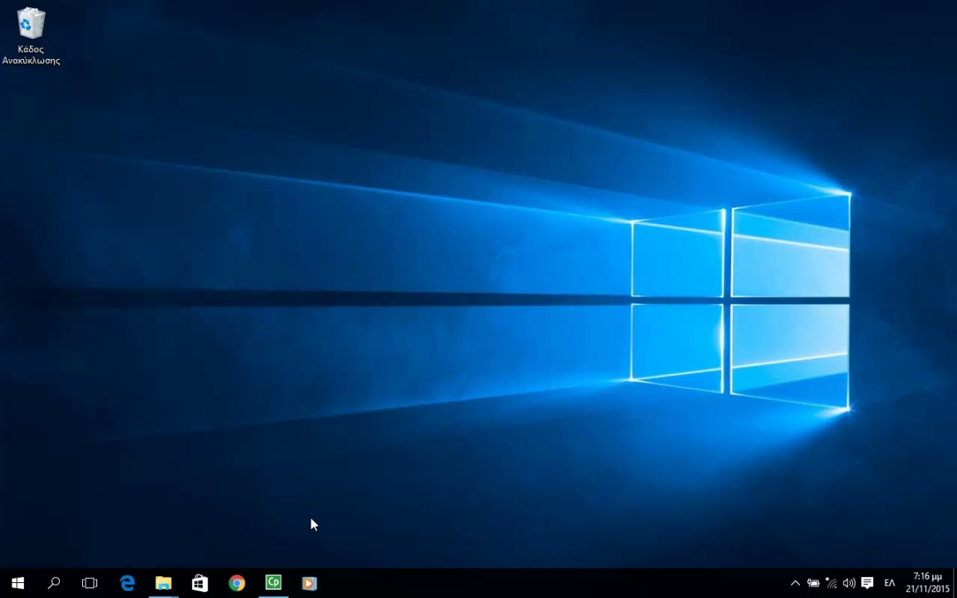
right_click(314, 585)
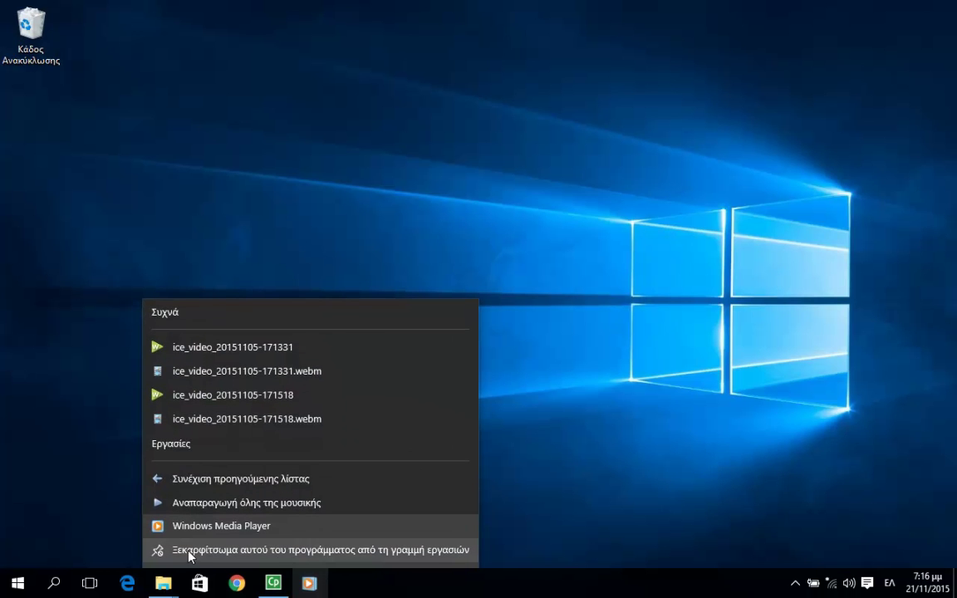
left_click(365, 554)
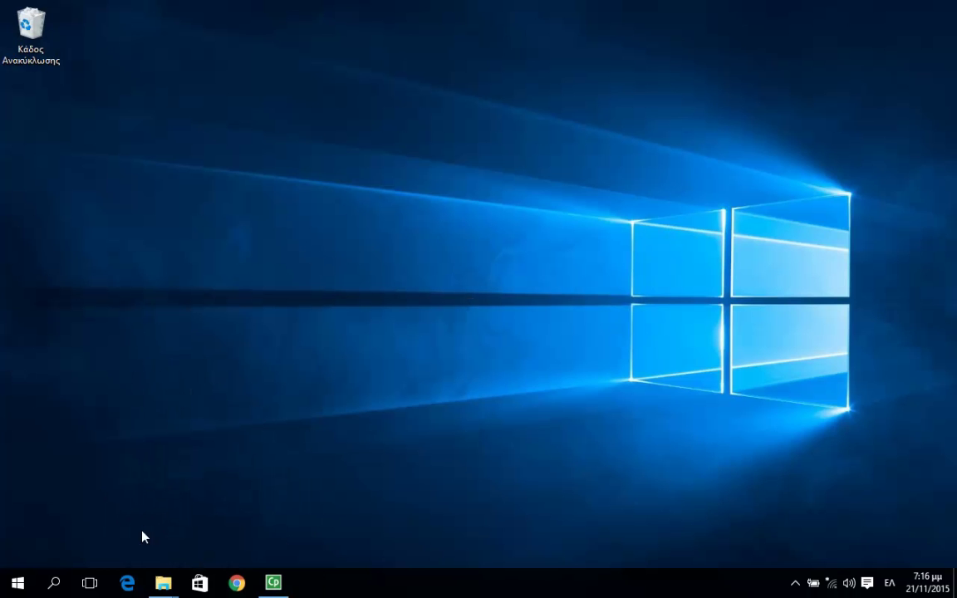
- Preview the open File Explorer windows and bring the "Αυτός ο υπολογιστής" window to the front
mouse_move(163, 588)
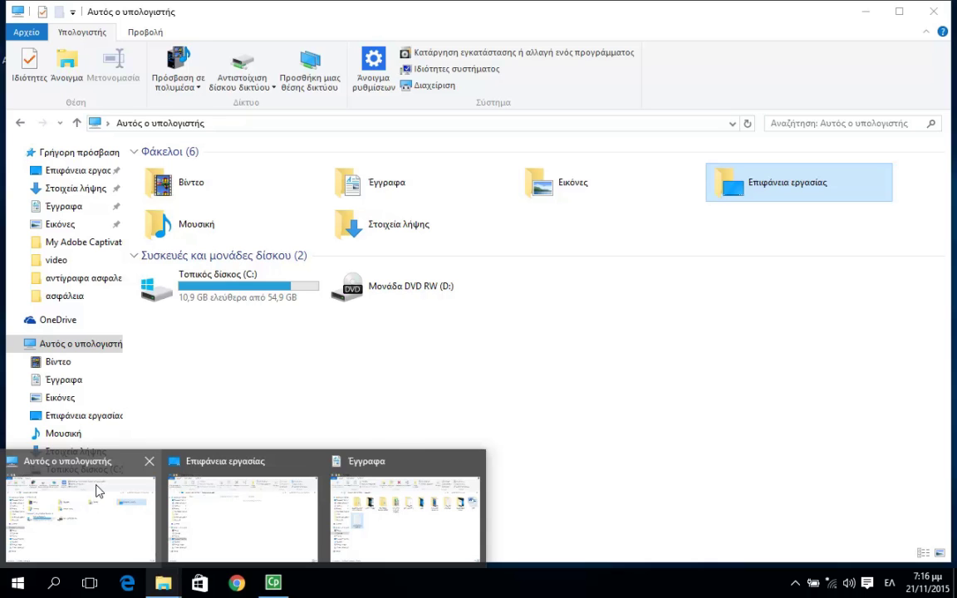
left_click(97, 490)
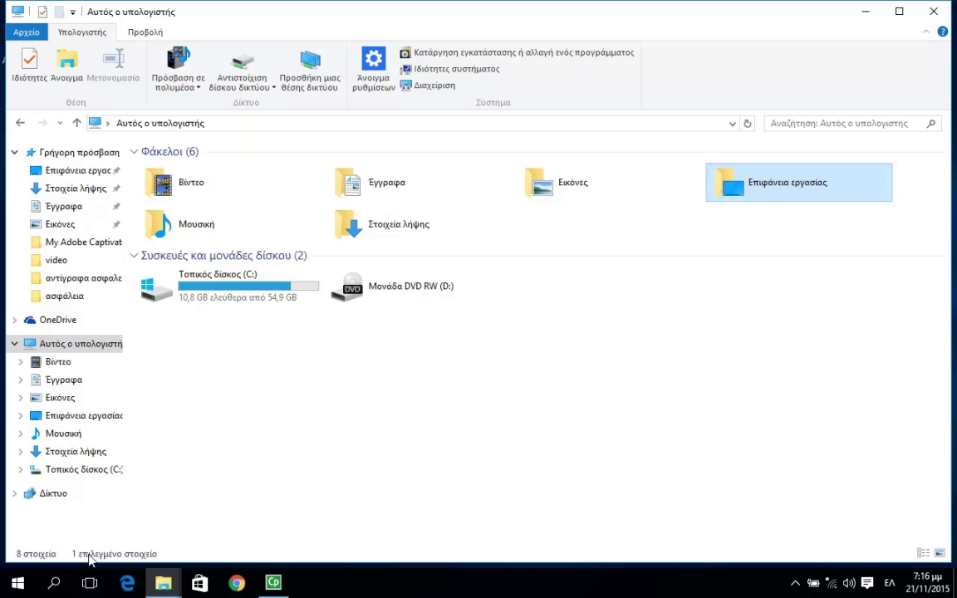
- Add a second virtual desktop in Task View and switch to it
left_click(89, 583)
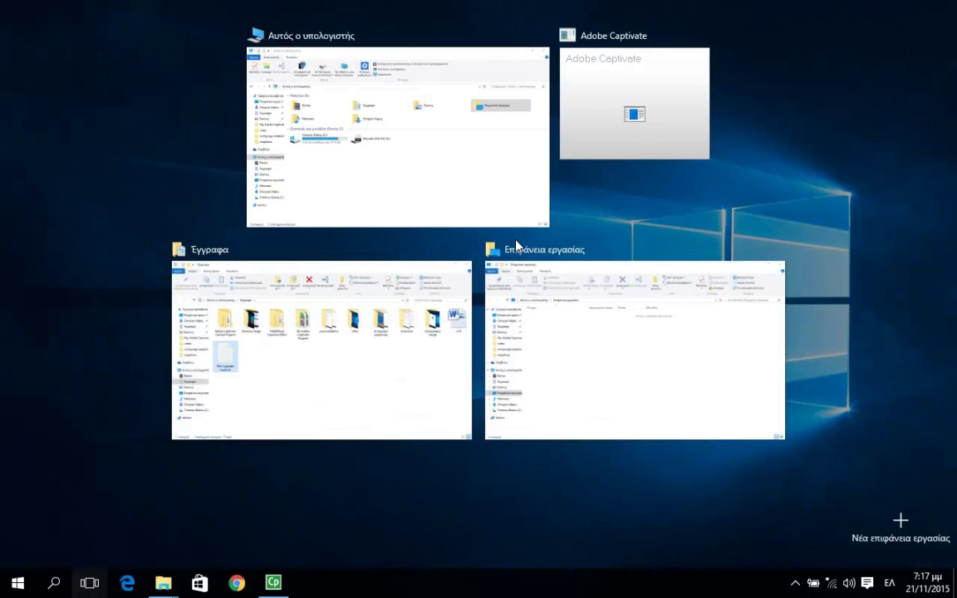
left_click(898, 509)
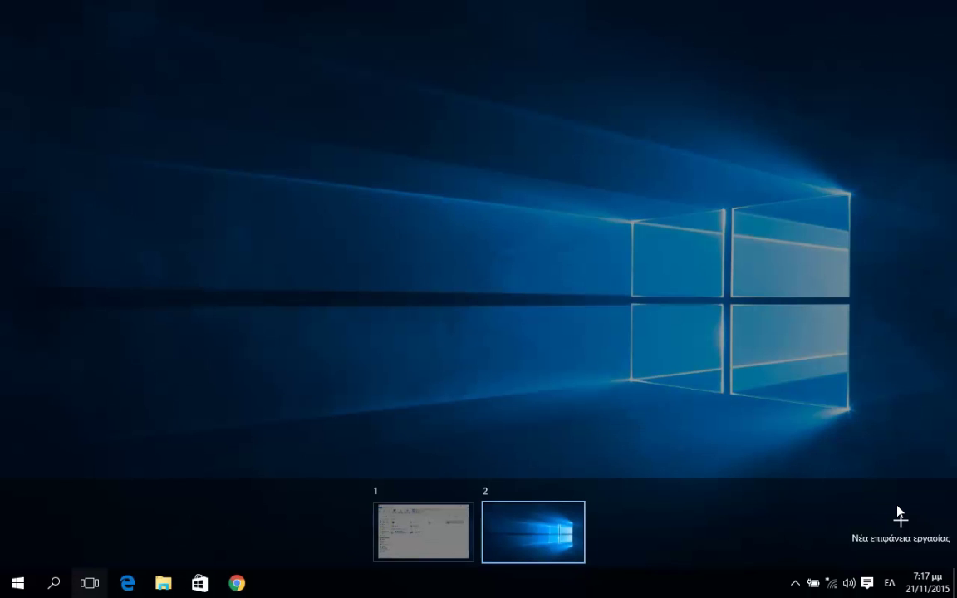
left_click(559, 514)
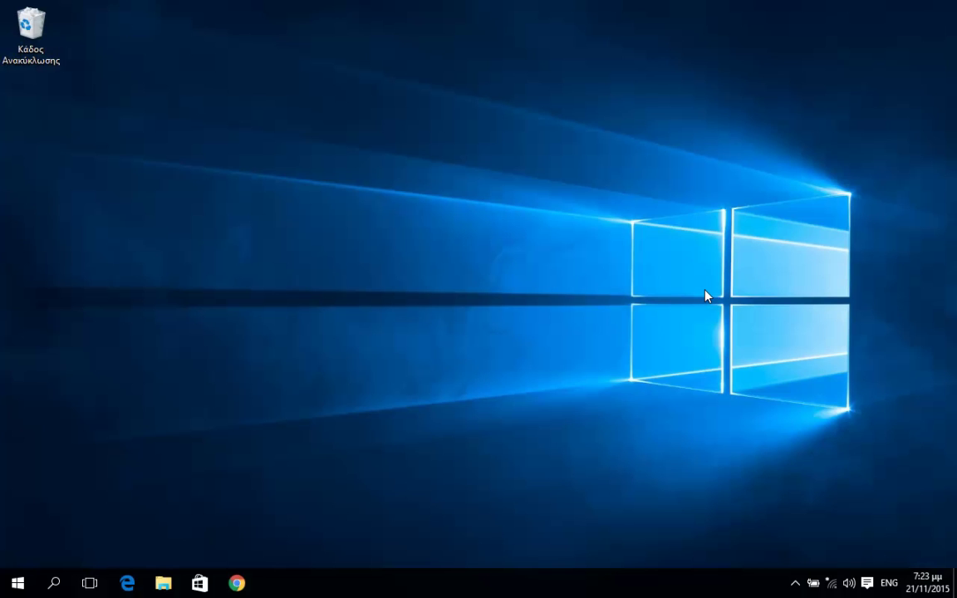
- Create a new Microsoft Word document on the desktop, keeping its default name
right_click(594, 296)
mouse_move(629, 463)
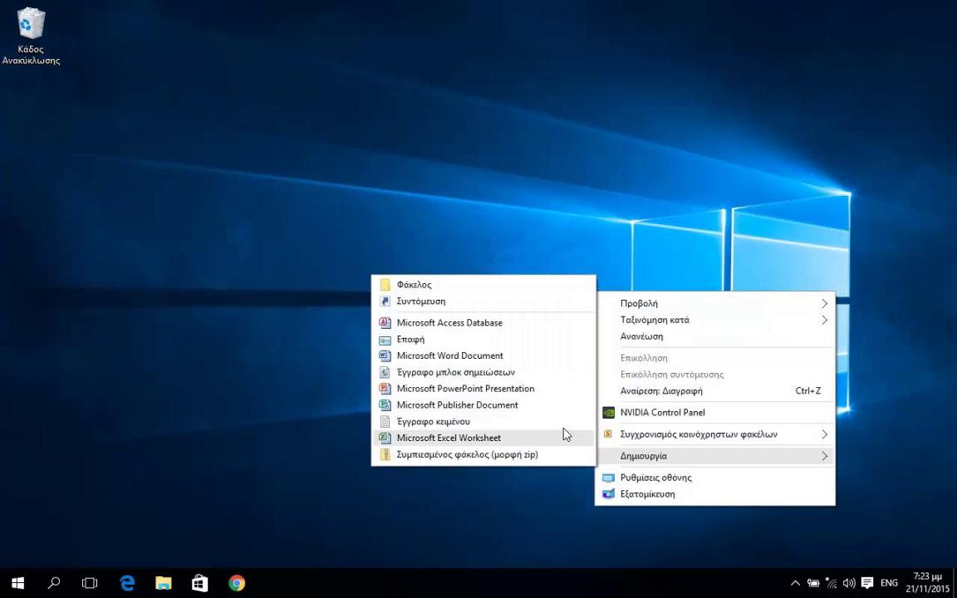
left_click(433, 359)
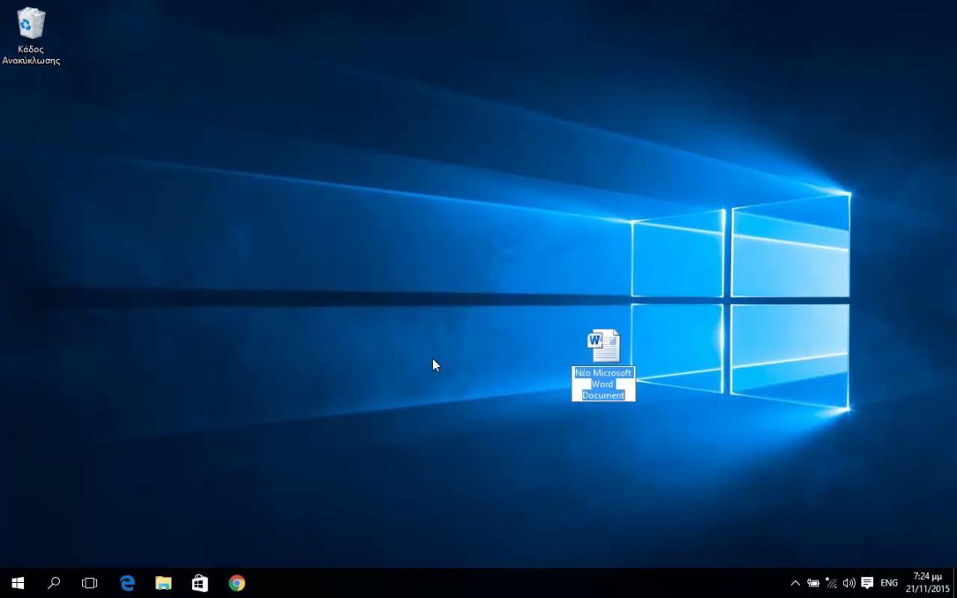
key("Return")
- Open the new document in Word and write "Νέο αρχείο word." as its text, switching the keyboard language as needed
double_click(612, 355)
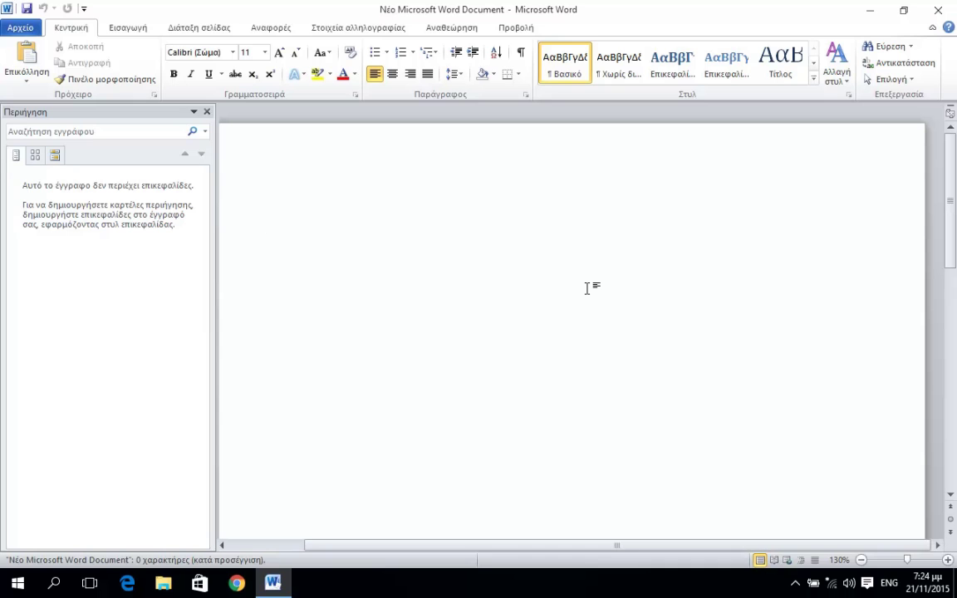
key("alt+shift")
type("Ν")
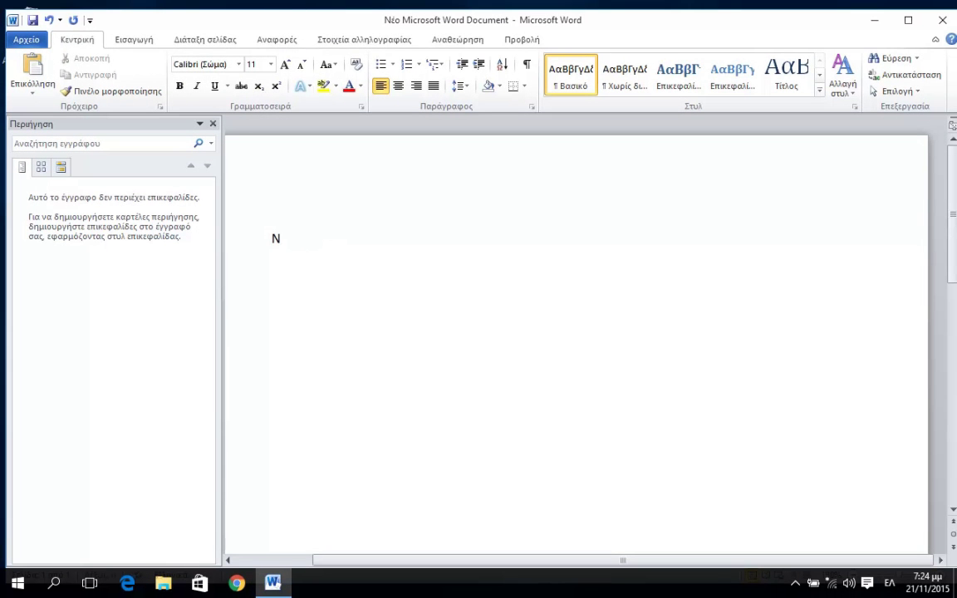
type("έο αρχείο")
key("alt+shift")
type("word")
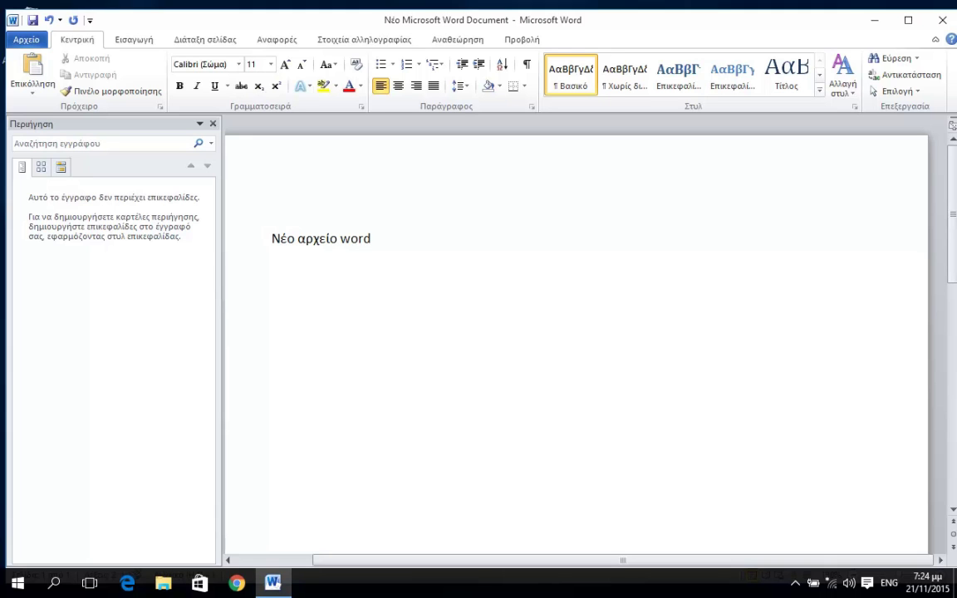
type(".")
- Switch to the first virtual desktop, reopen the Word document from its icon, and bring up the virtual desktop overview
left_click(89, 584)
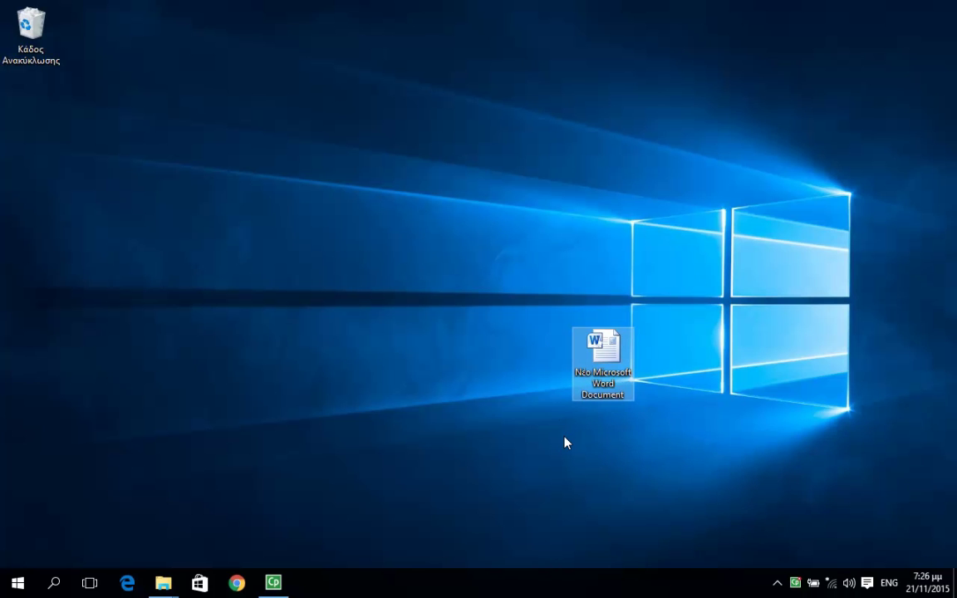
double_click(595, 368)
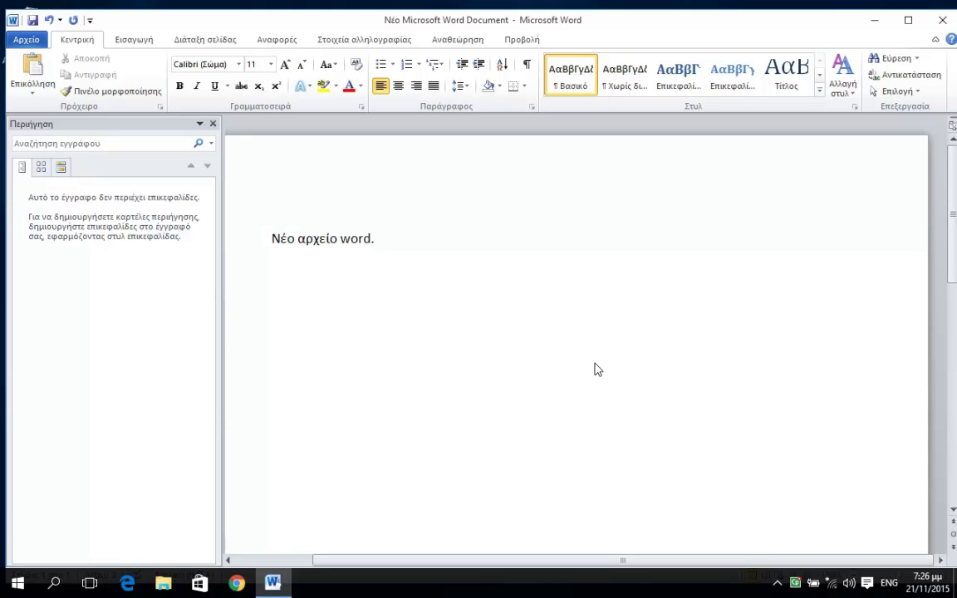
left_click(92, 586)
mouse_move(568, 551)
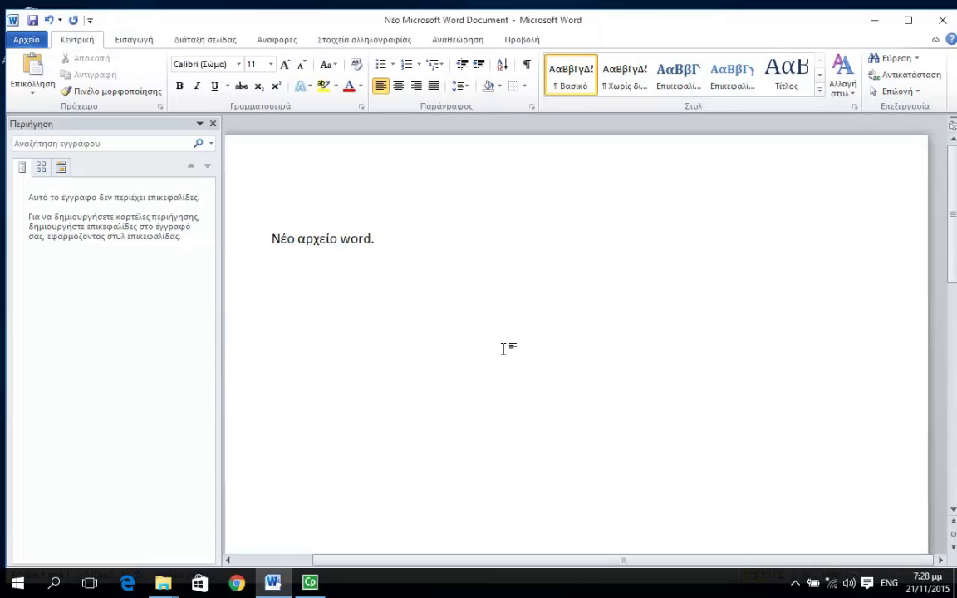
- Close the Word document and move its file from the desktop to the Recycle Bin (Κάδος Ανακύκλωσης)
left_click(943, 21)
left_click(459, 310)
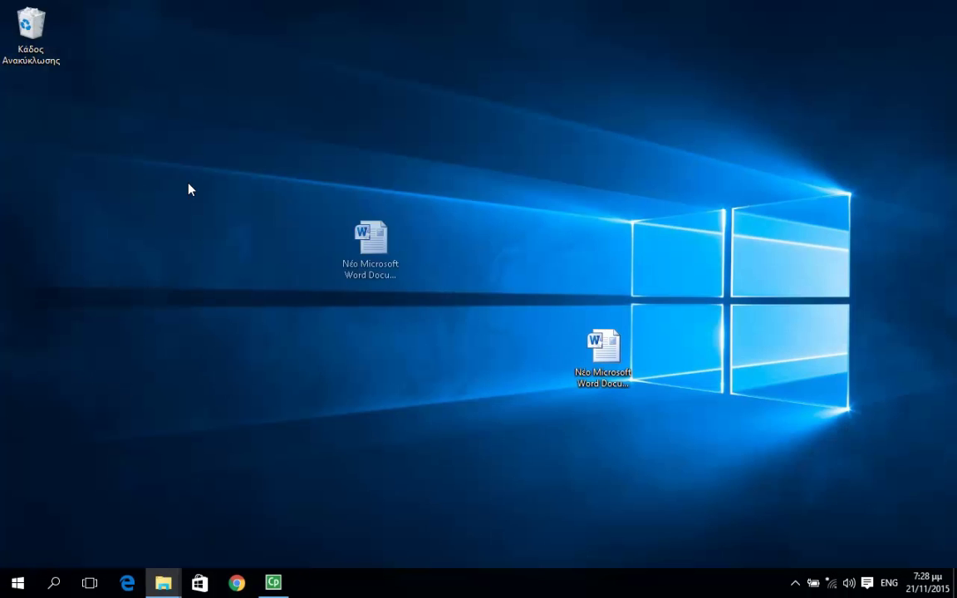
left_click_drag(370, 239, 31, 33)
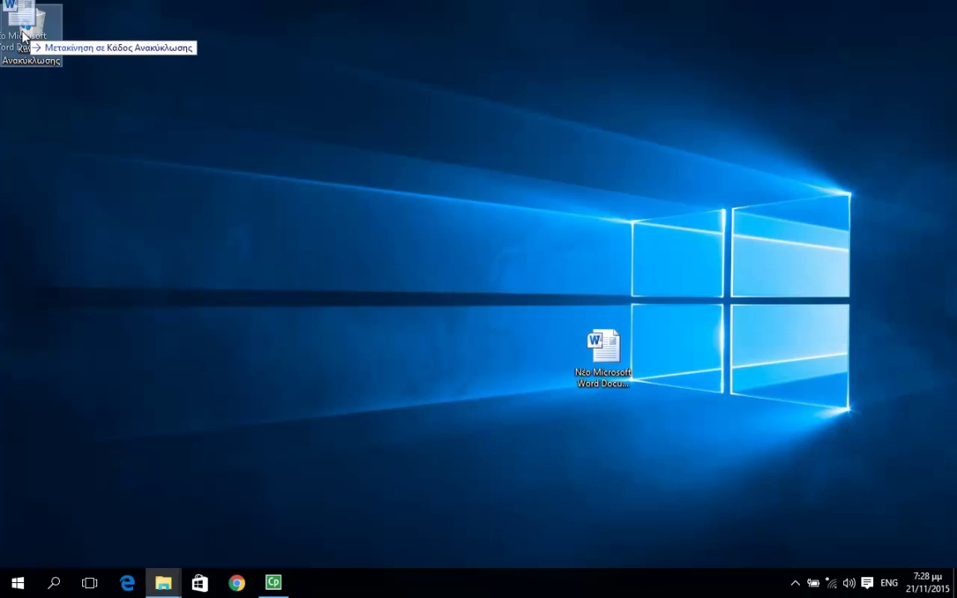
left_click_drag(603, 347, 33, 35)
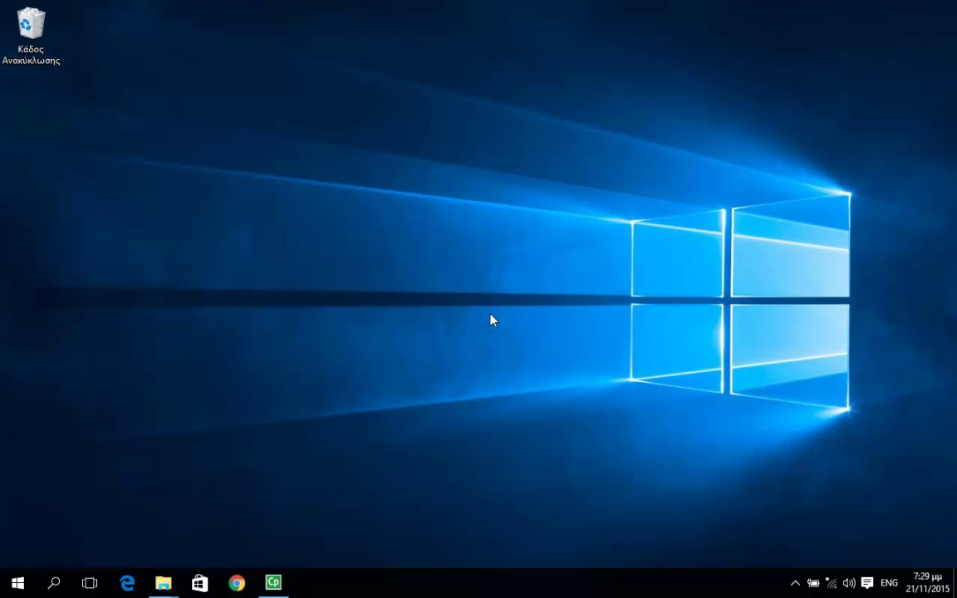
- Open the Windows Settings (Ρυθμίσεις) and show the "Δίκτυο και Internet" category
left_click(17, 581)
left_click(38, 498)
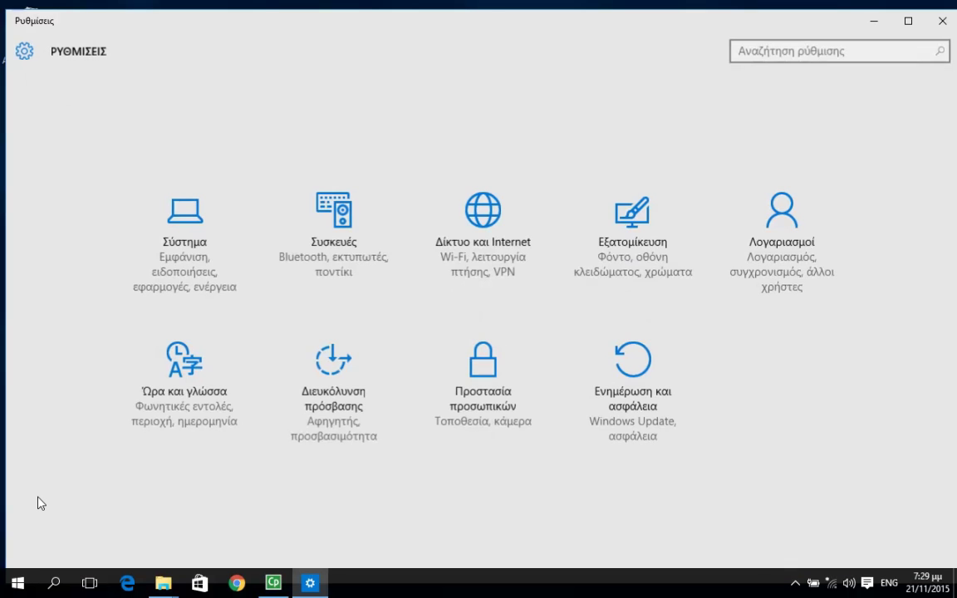
left_click(458, 246)
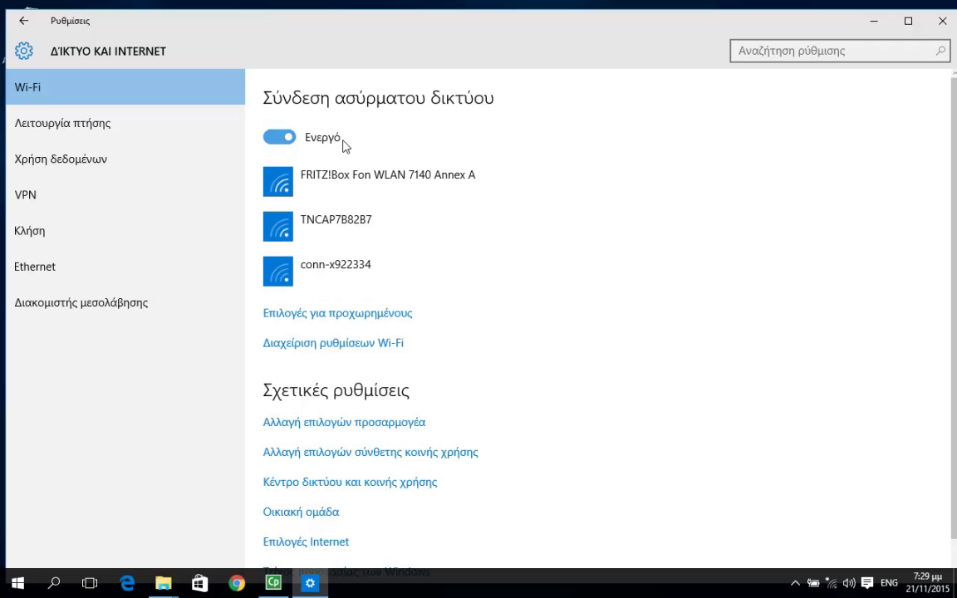
- Switch Wi-Fi off and on again, and connect to "FRITZ!Box Fon WLAN 7140 Annex A" with the network security key, declining to make the computer discoverable
left_click(283, 144)
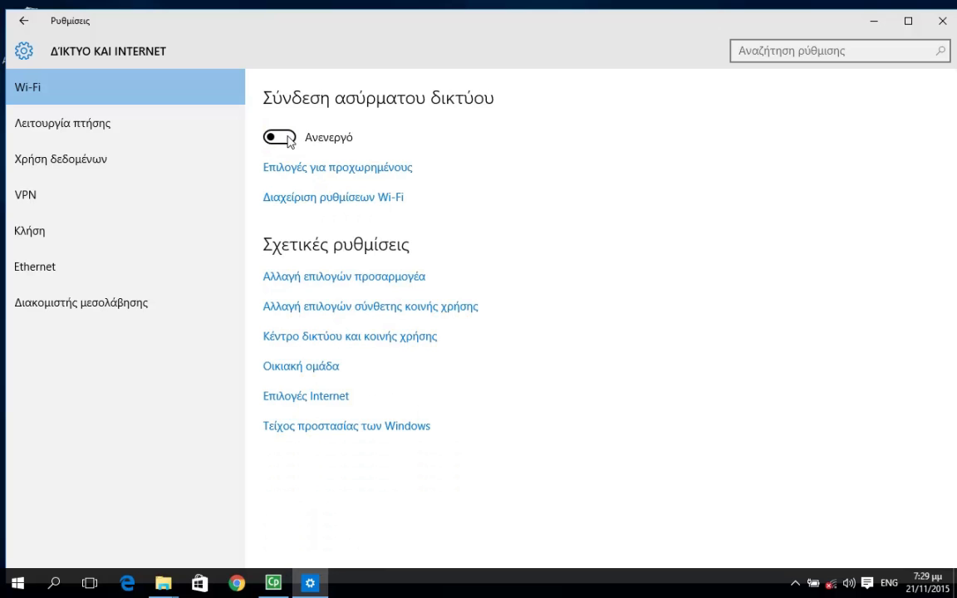
left_click(280, 142)
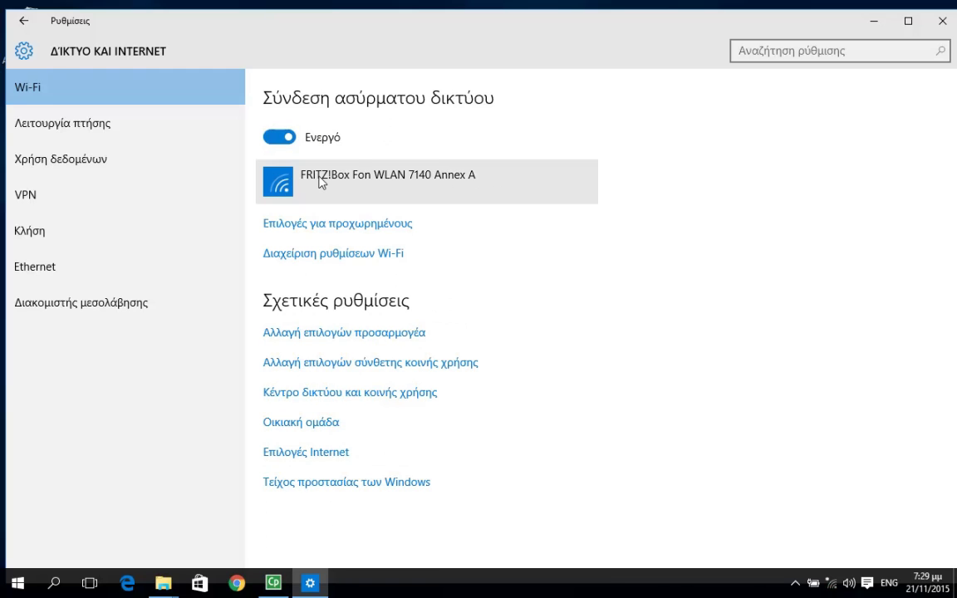
left_click(359, 184)
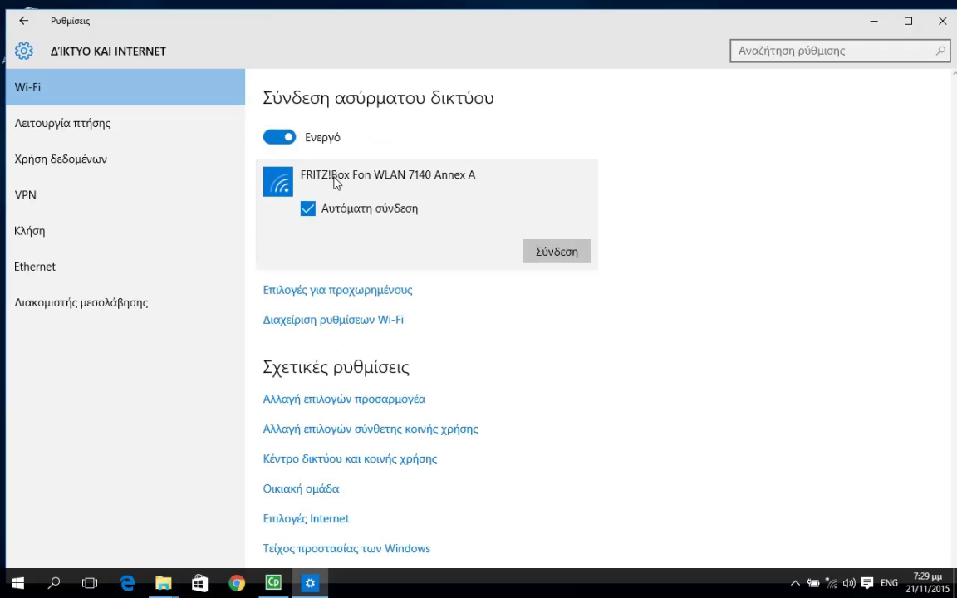
left_click(543, 253)
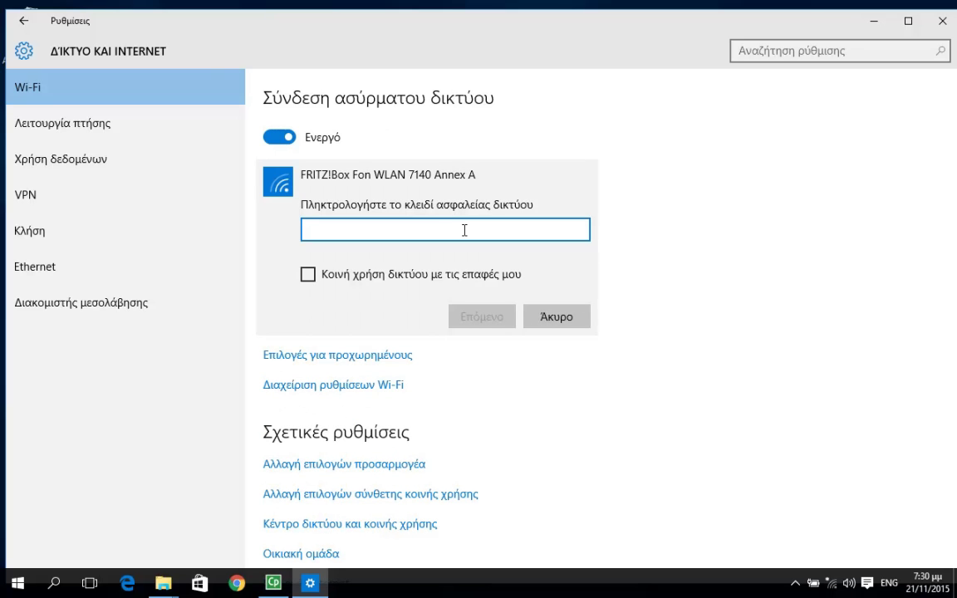
key("ctrl+v")
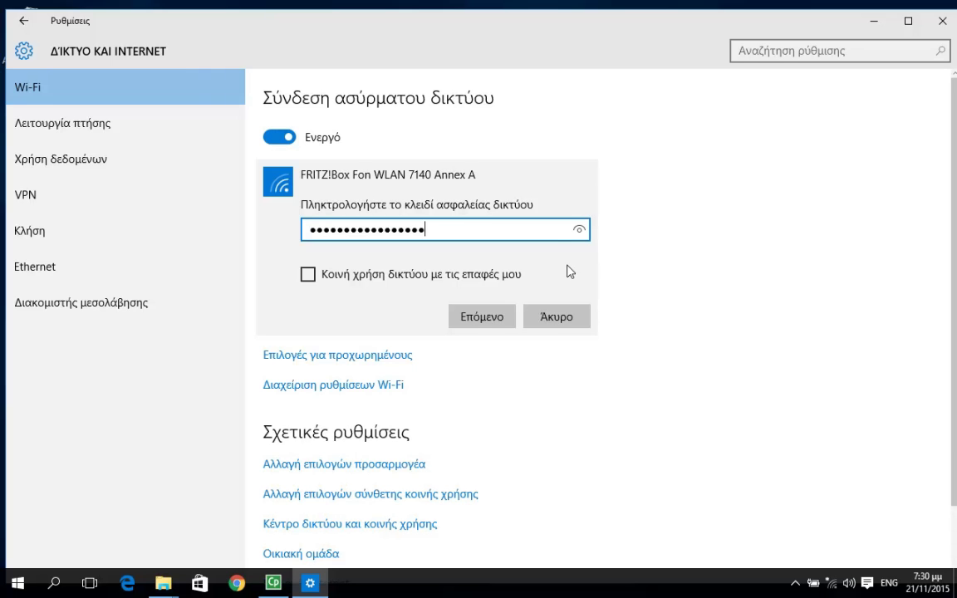
left_click(479, 324)
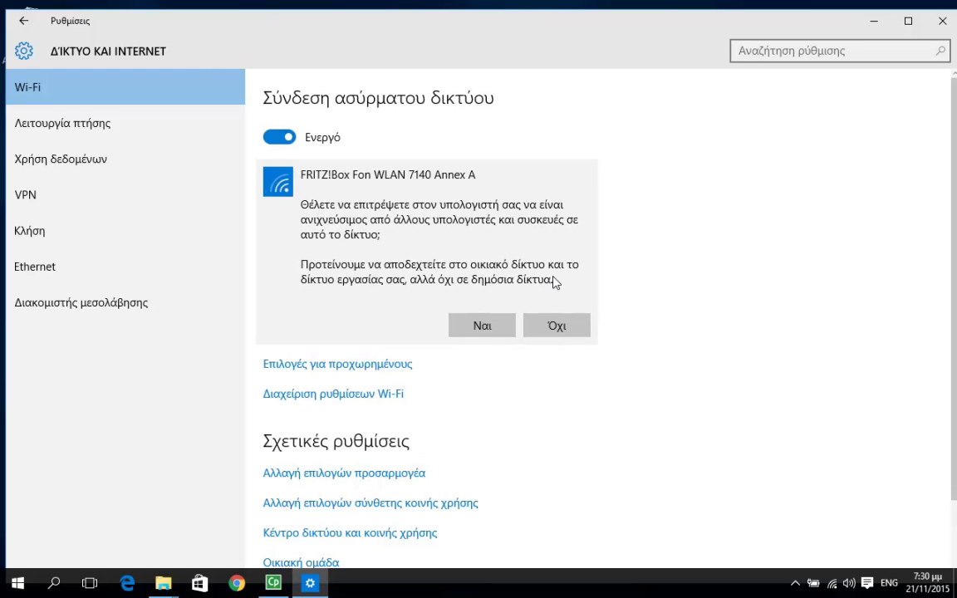
left_click(555, 325)
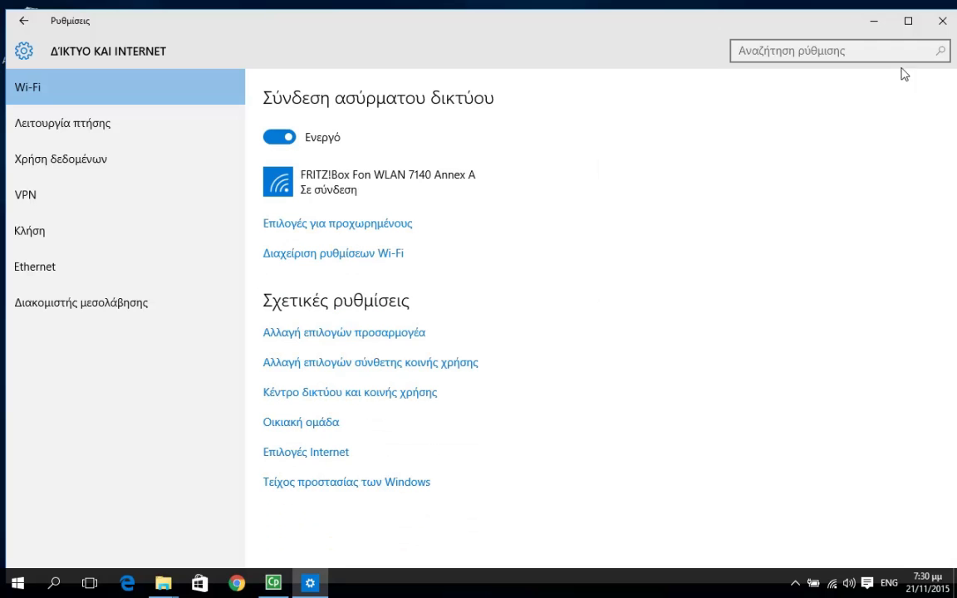
- Close the Settings window, check the Wi-Fi connection in the network list on the taskbar, and dismiss the list
left_click(936, 31)
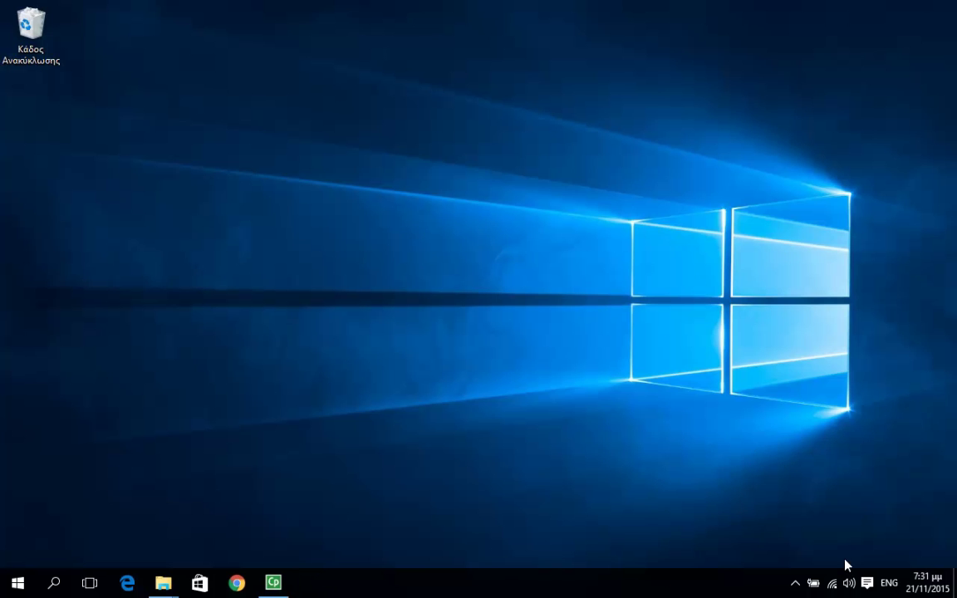
left_click(832, 583)
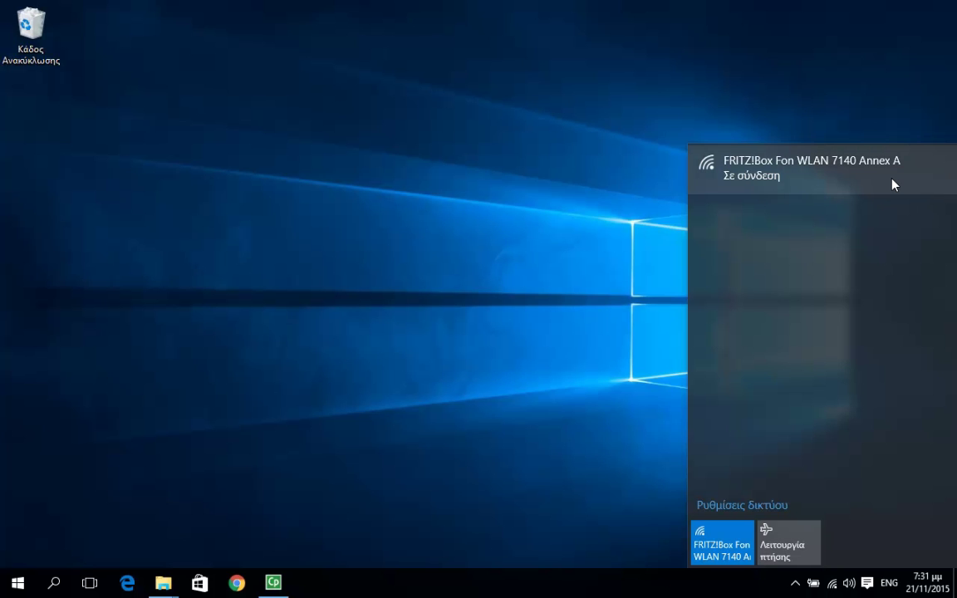
left_click(604, 198)
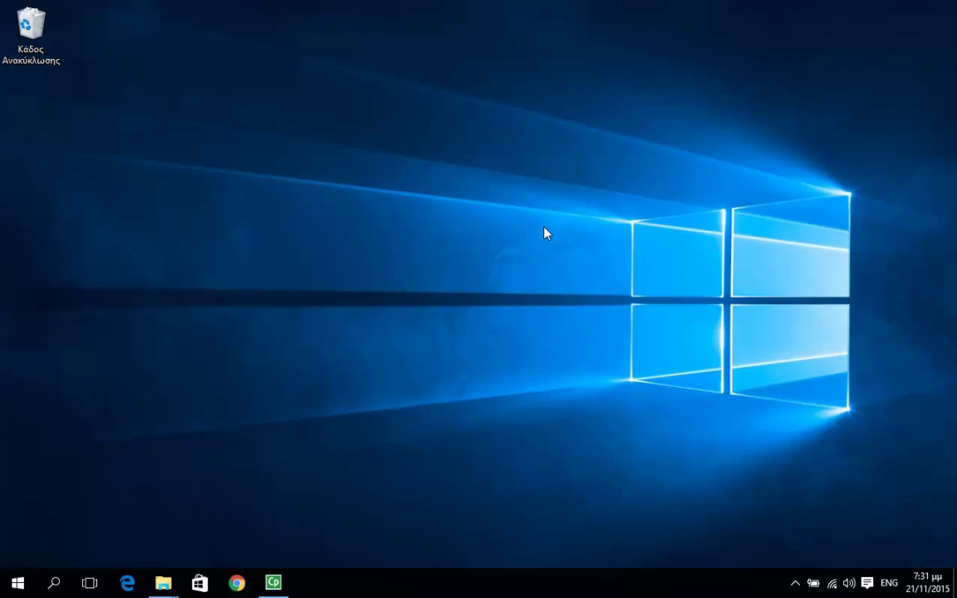
- Turn on tablet mode (Λειτουργία tablet) in the Action Center (Κέντρο ενεργειών) and dismiss the Action Center
left_click(871, 590)
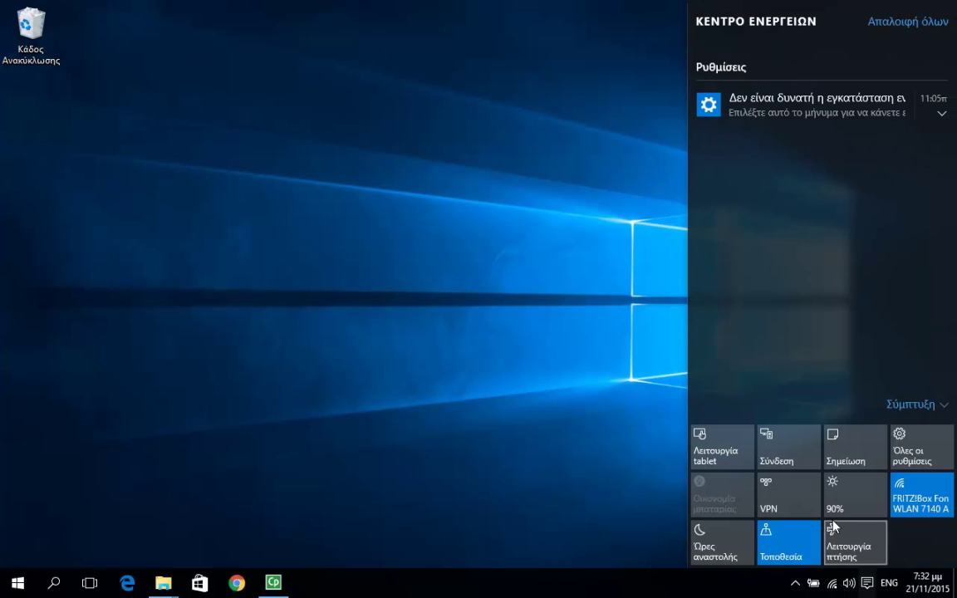
left_click(697, 440)
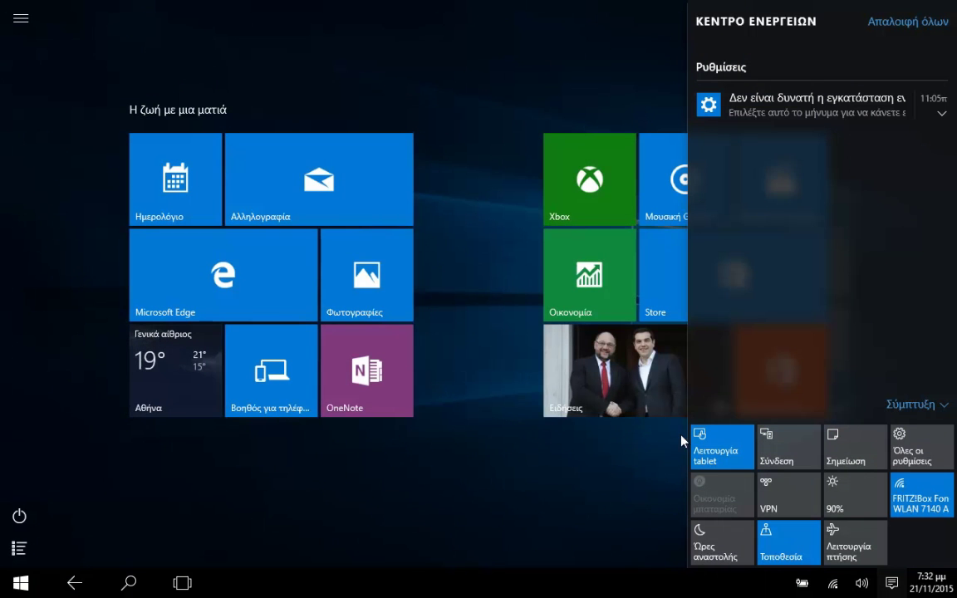
left_click(631, 450)
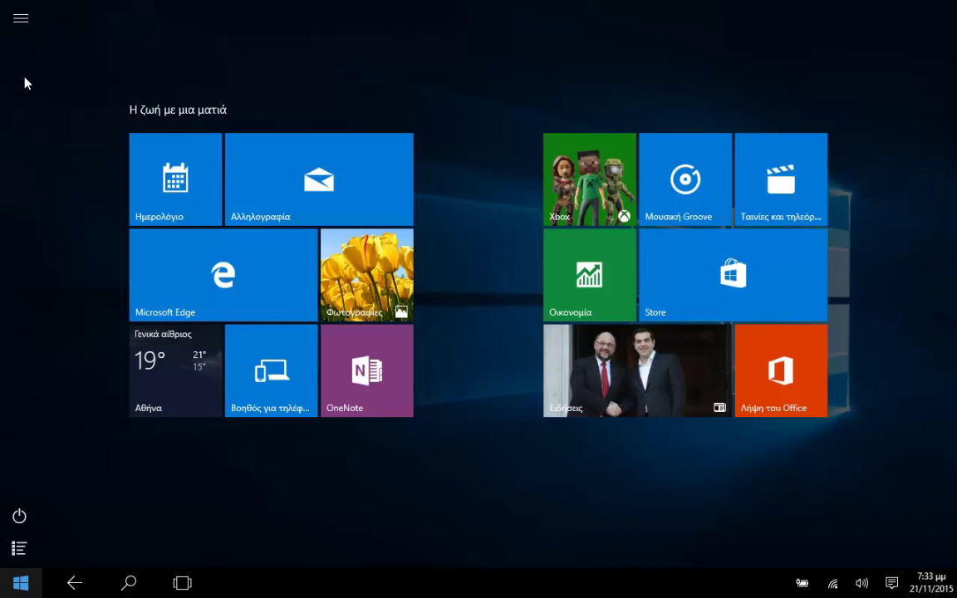
- Examine the tablet-mode Start screen's expanded menu, its list of all apps and its power options, closing each one
left_click(18, 17)
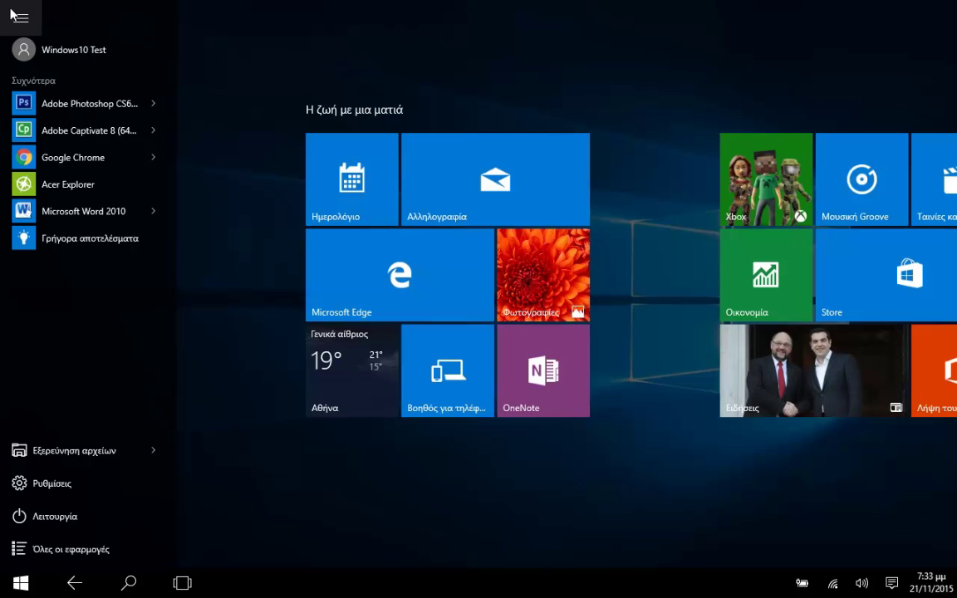
left_click(11, 14)
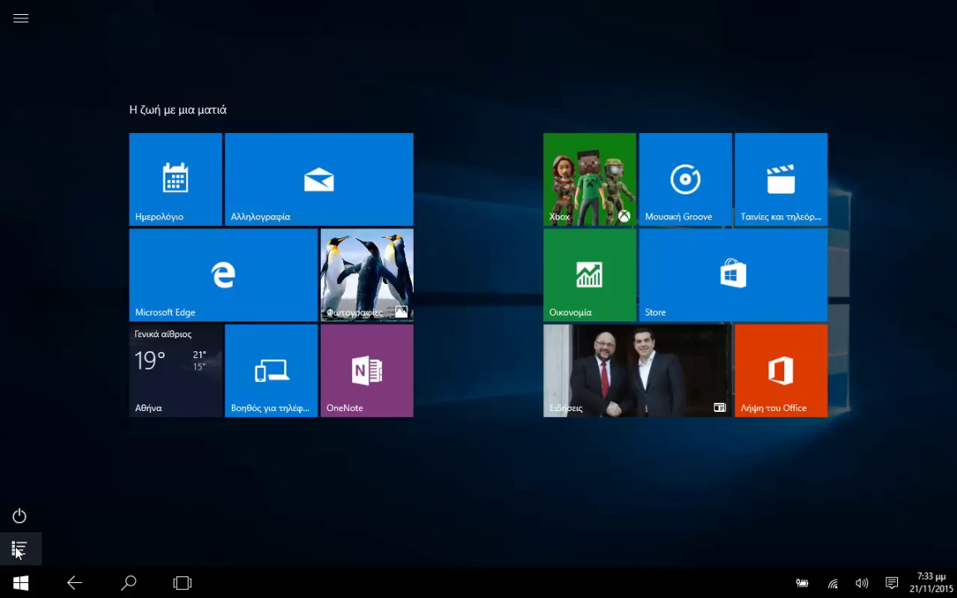
left_click(18, 549)
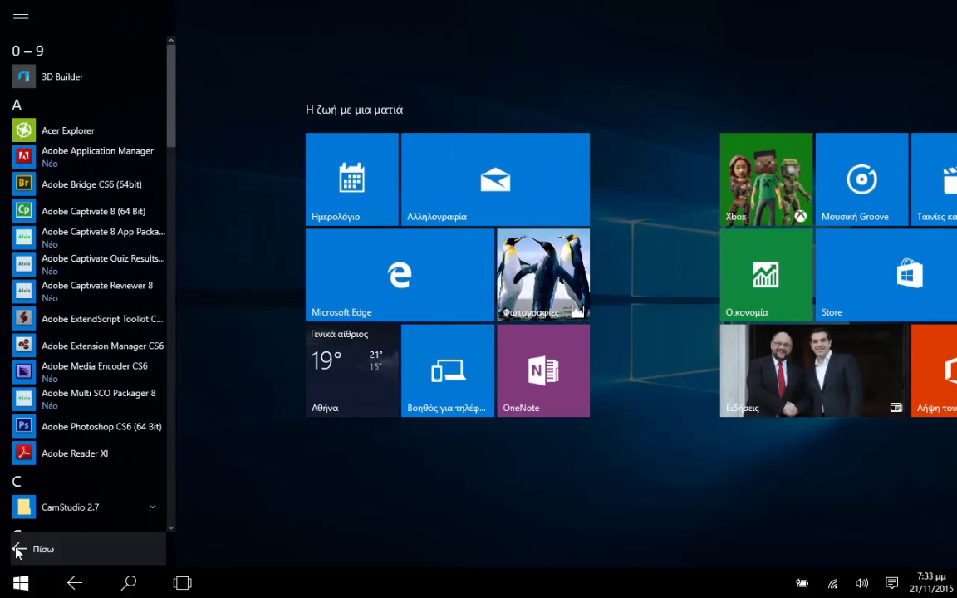
left_click(19, 549)
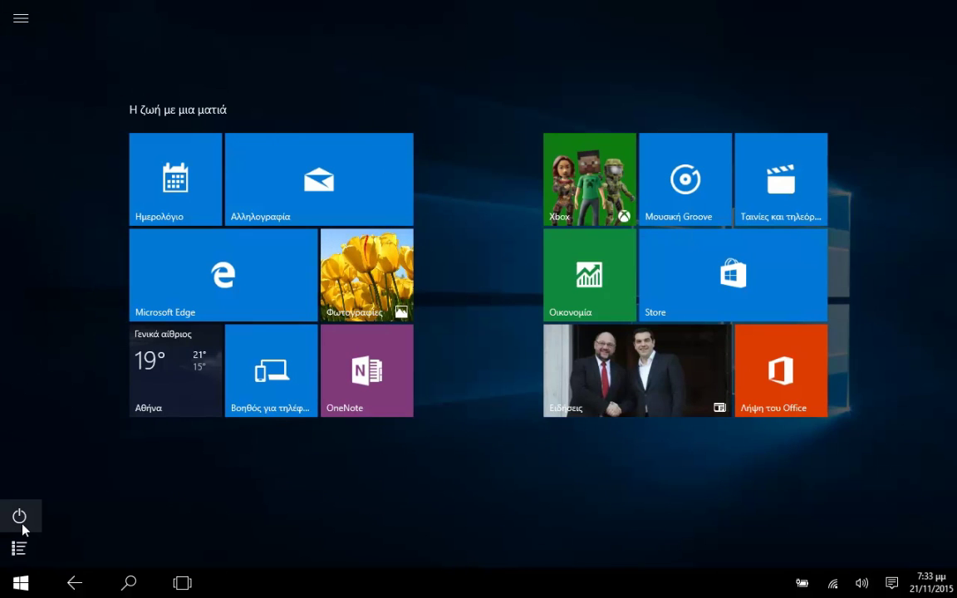
left_click(19, 518)
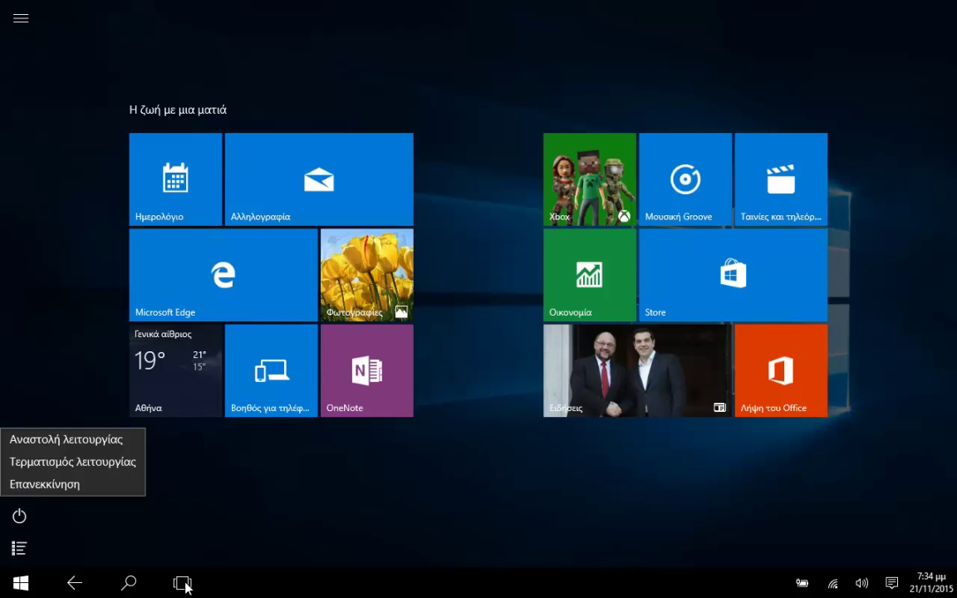
key("Escape")
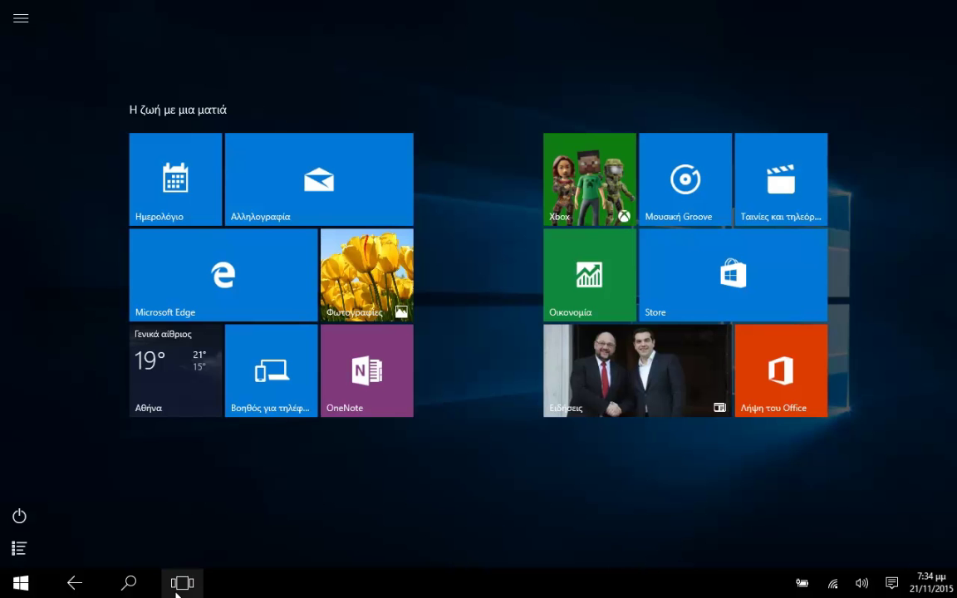
- Switch to the "Επιφάνεια εργασίας" folder window through the overview of open windows and close it
left_click(176, 584)
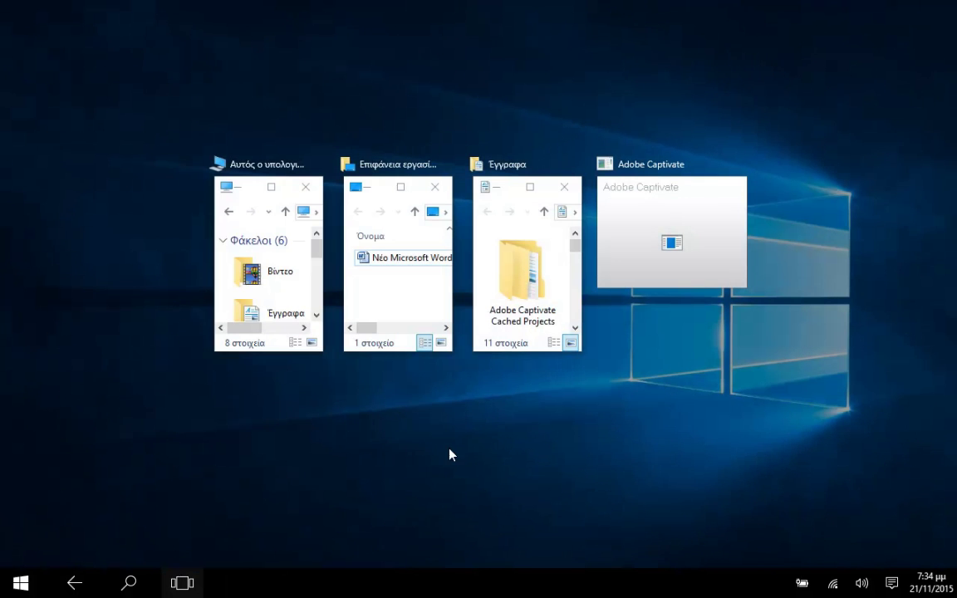
left_click(397, 254)
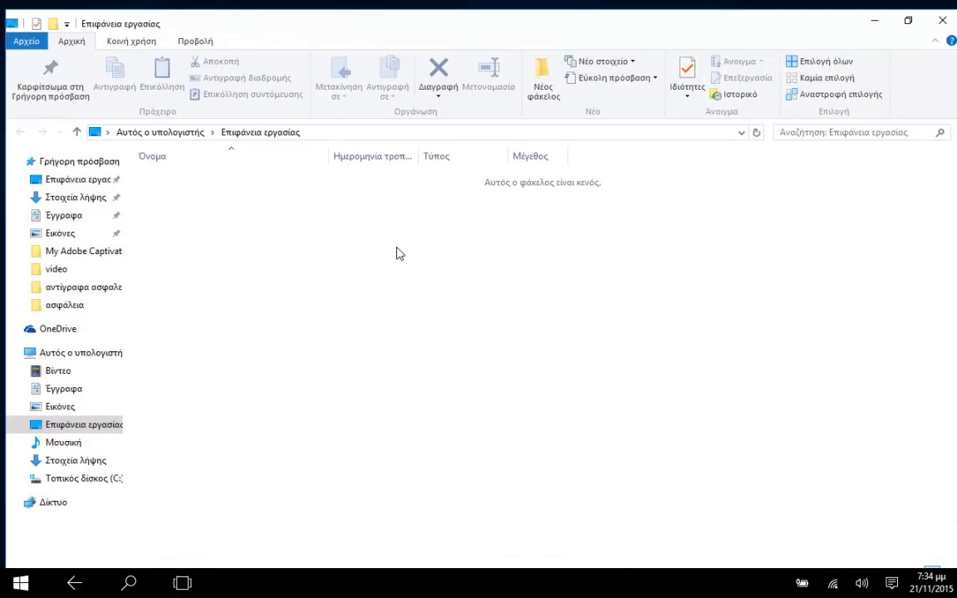
left_click(941, 19)
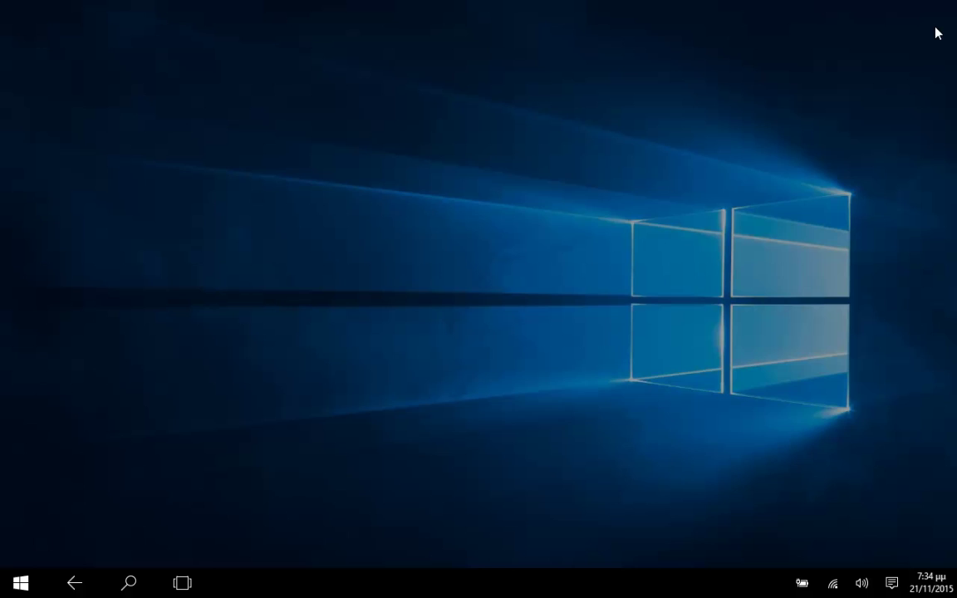
- Close the "Αυτός ο υπολογιστής" window directly in the overview of open windows and return to the Start screen
left_click(180, 584)
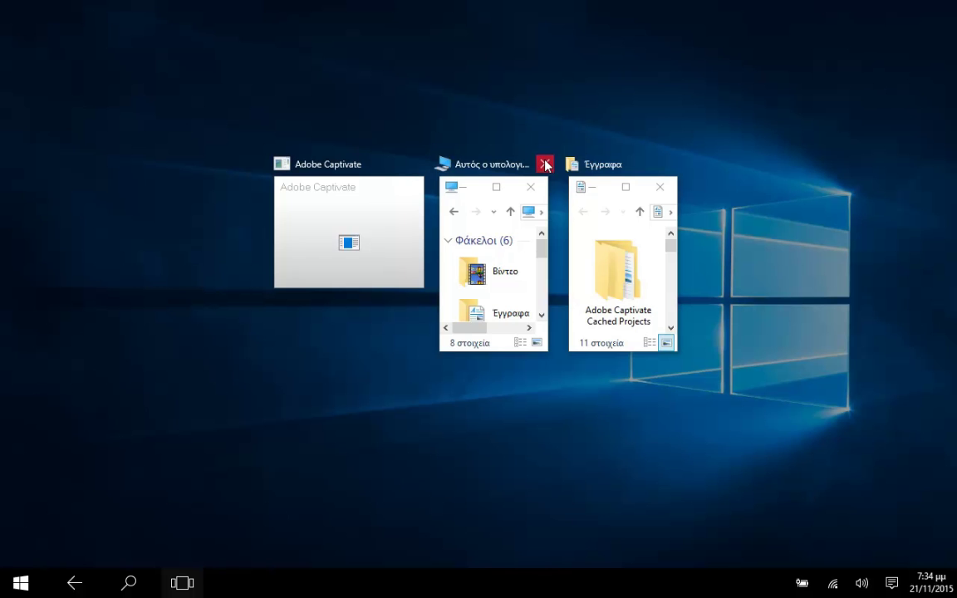
left_click(545, 164)
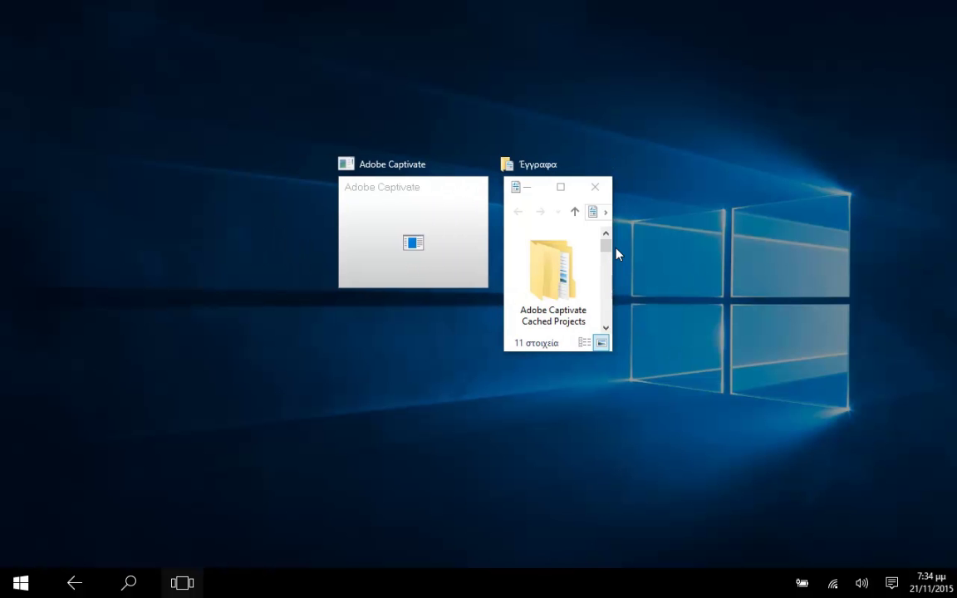
left_click(177, 585)
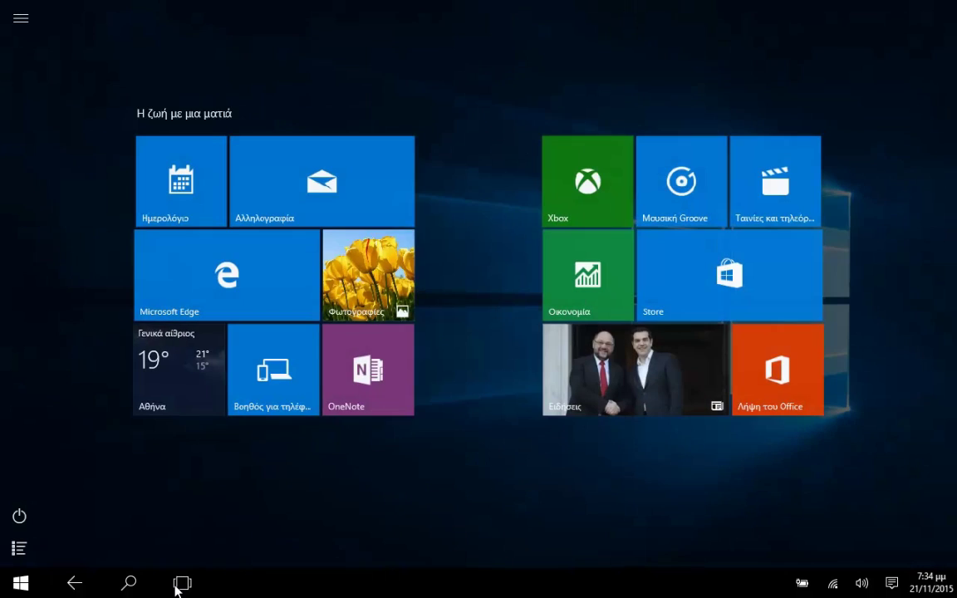
- Turn off tablet mode (Λειτουργία tablet) in the Action Center (Κέντρο ενεργειών)
left_click(890, 584)
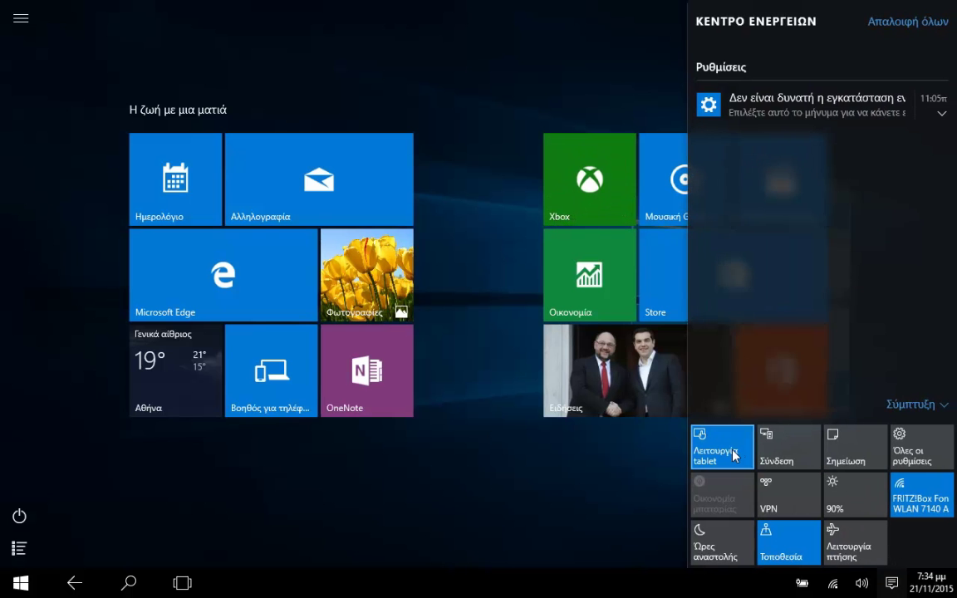
left_click(706, 466)
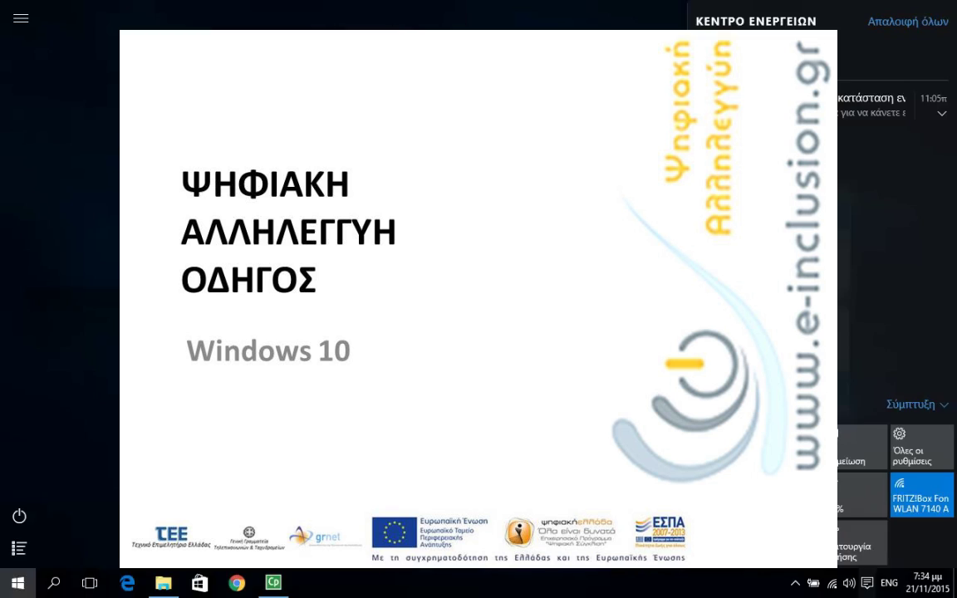